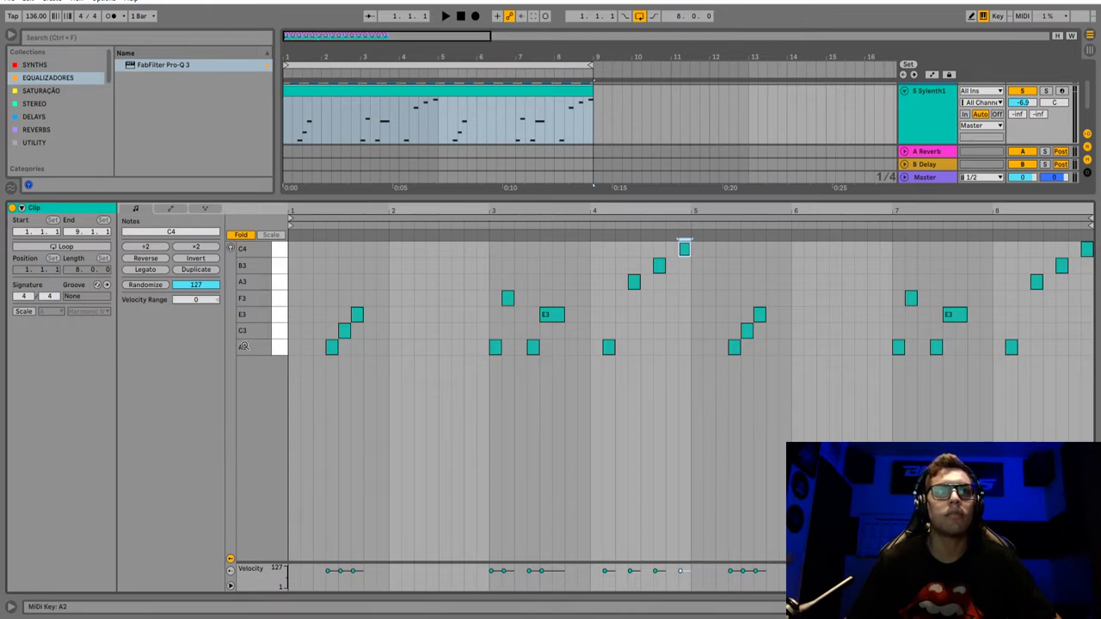
Unfold the piano roll of the Sylenth1 clip to show all pitches, and bring up the Sylenth1 track's device chain
click(241, 236)
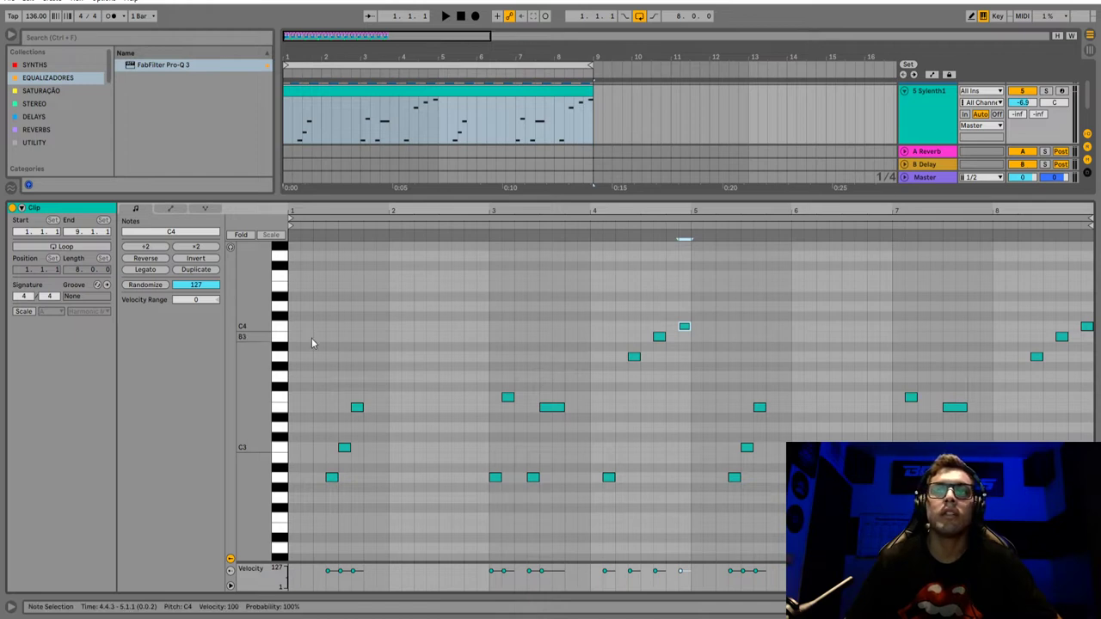
drag(317, 329, 1093, 452)
double_click(930, 110)
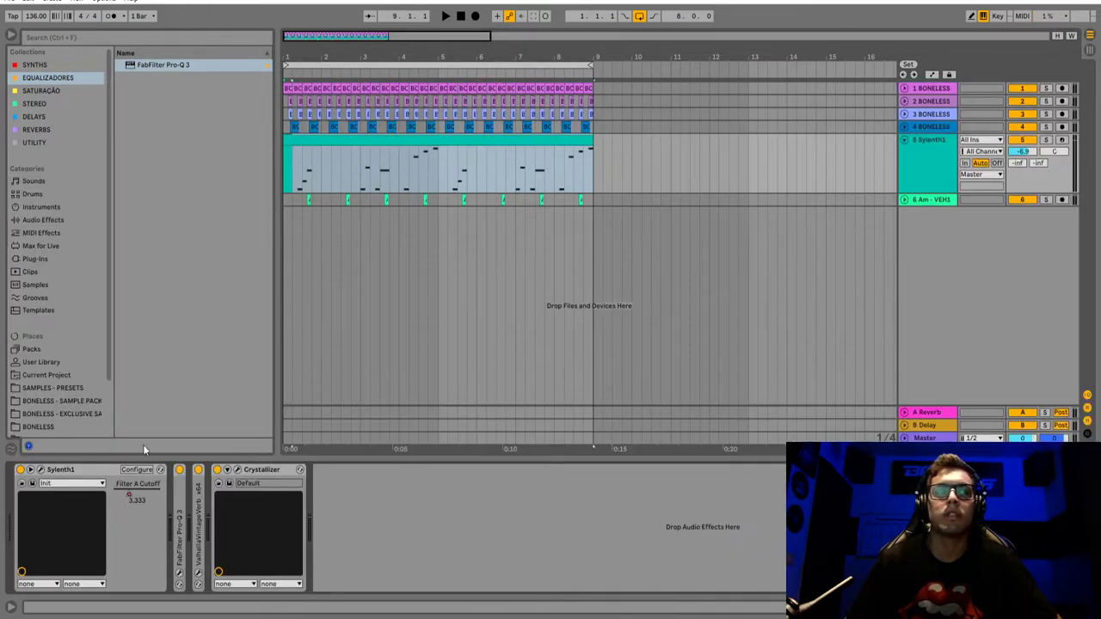
Group the effects after Sylenth1 into a deactivated audio effect rack and remove the Filter A Cutoff automation
double_click(258, 473)
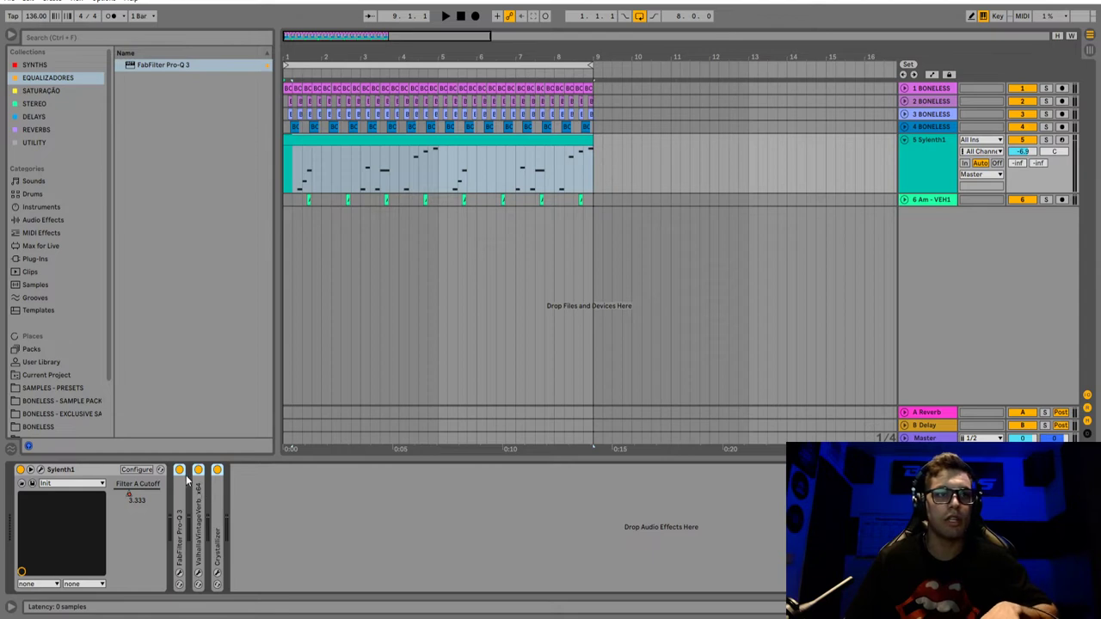
key(ctrl+g)
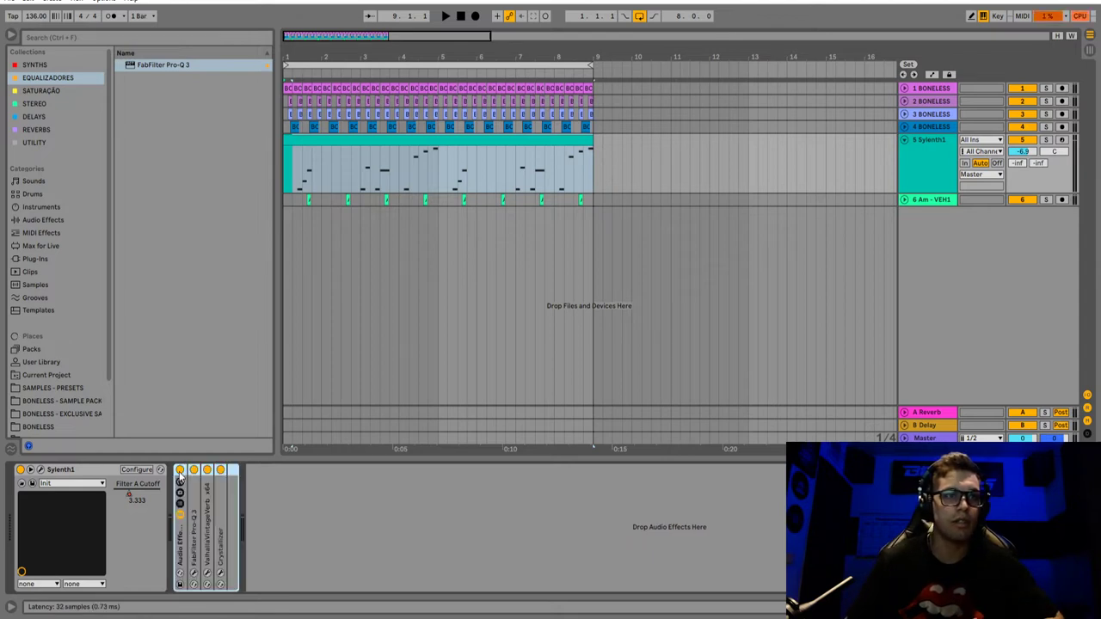
right_click(130, 499)
click(167, 543)
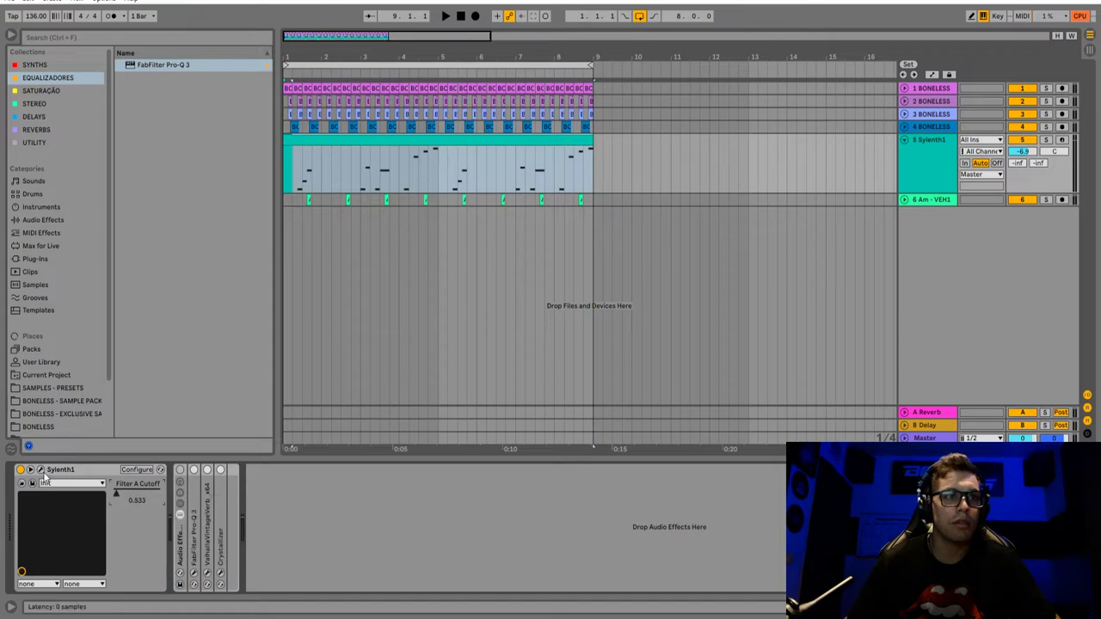
Open the Sylenth1 editor and set oscillator A1's waveform to Half Pulse and oscillator A2 to Saw at octave +2 with retrigger off
click(41, 469)
drag(484, 54, 508, 143)
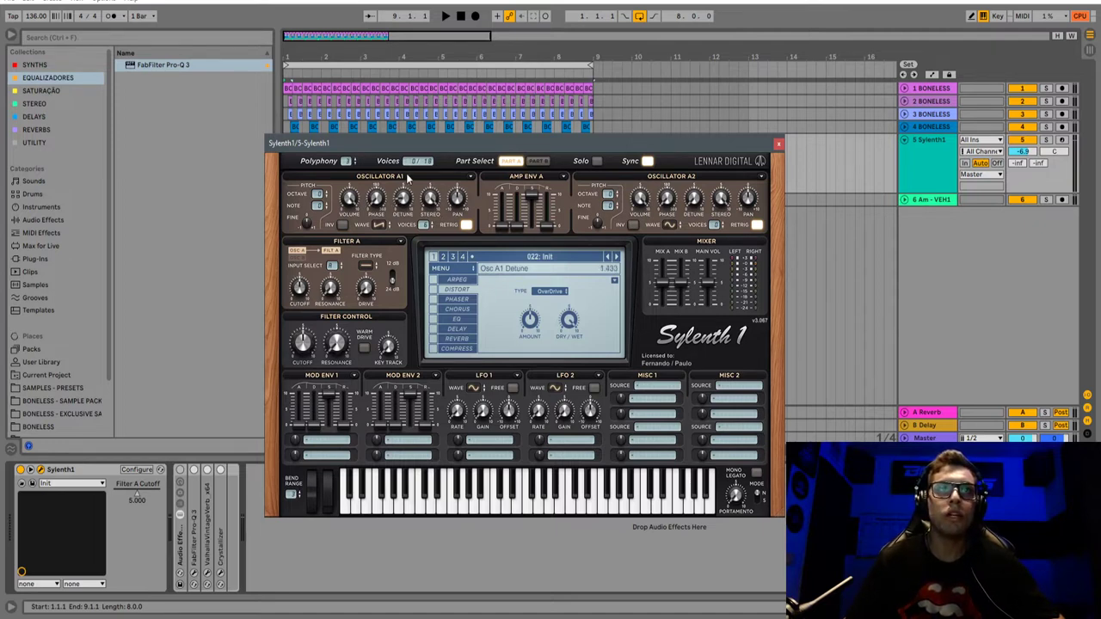
click(380, 225)
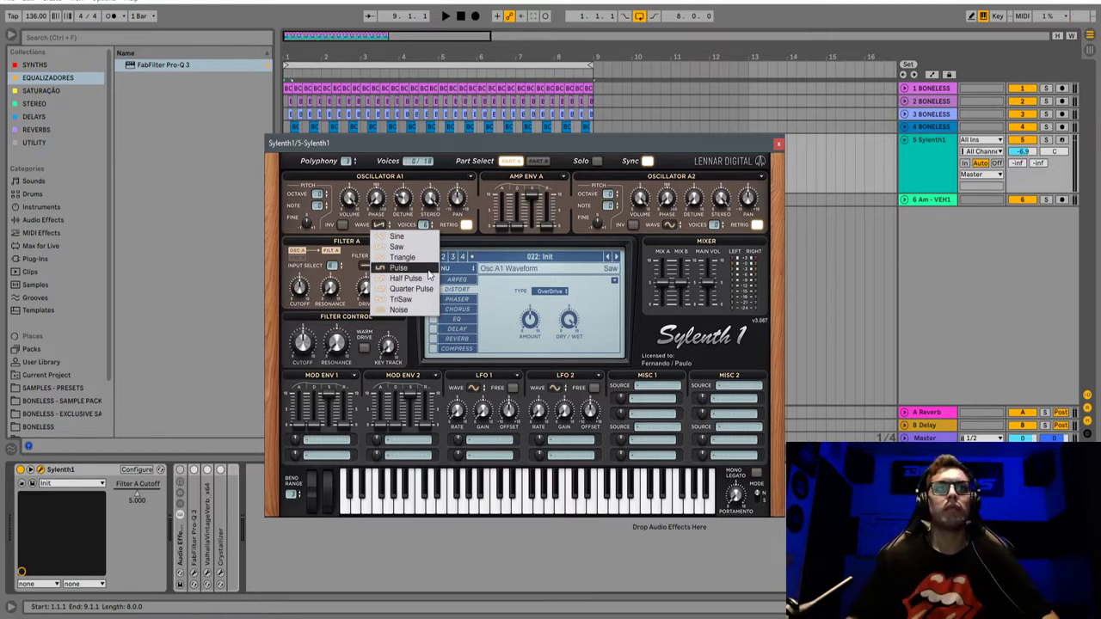
click(401, 269)
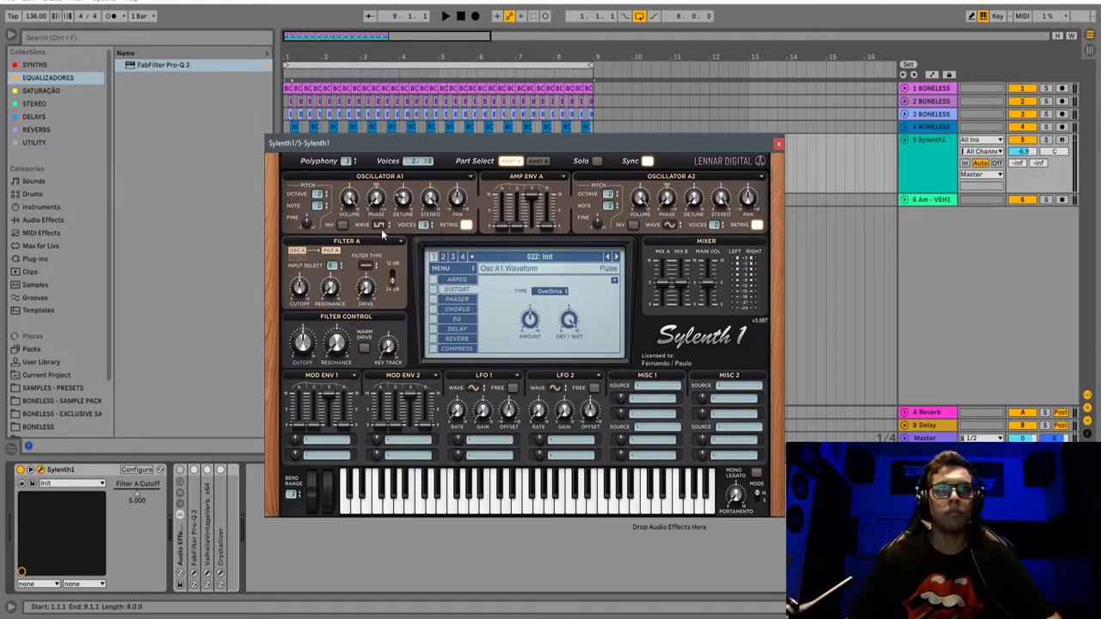
click(381, 227)
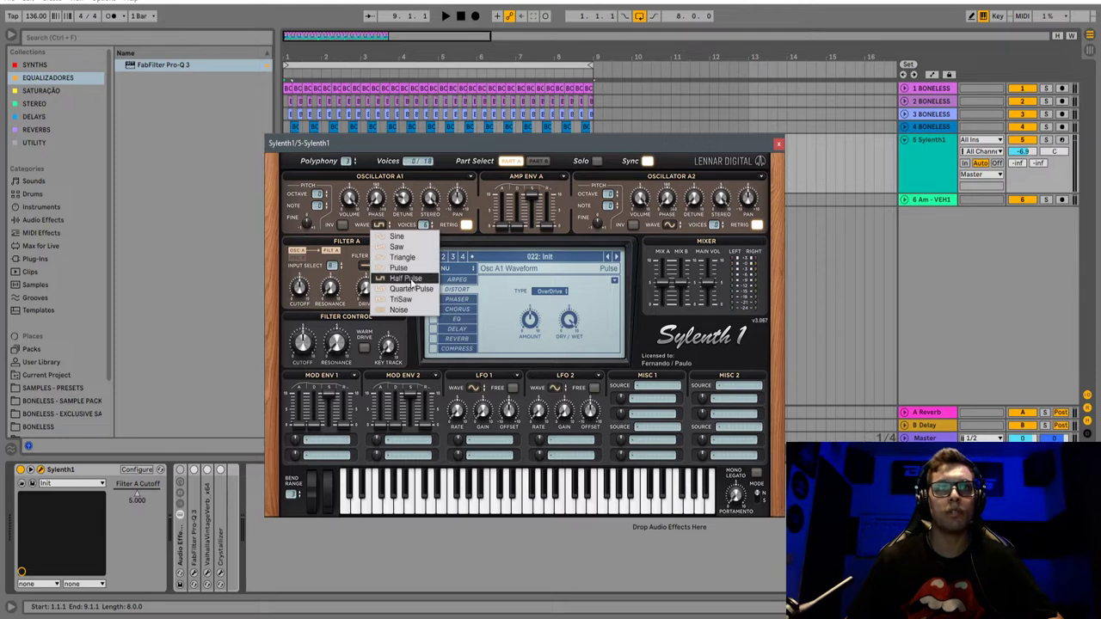
click(414, 279)
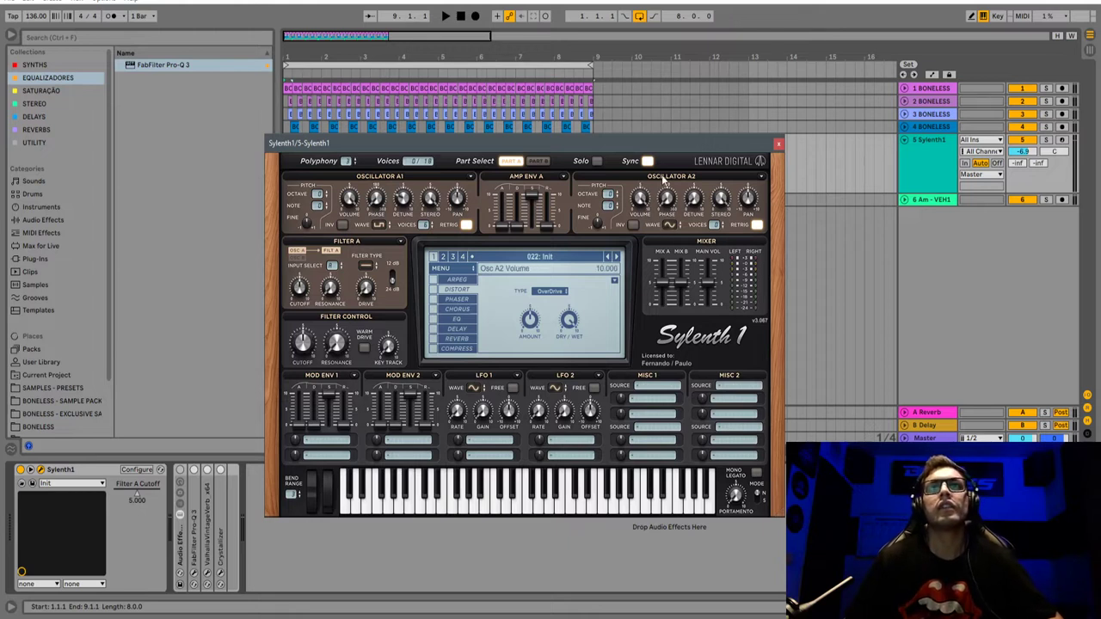
click(668, 226)
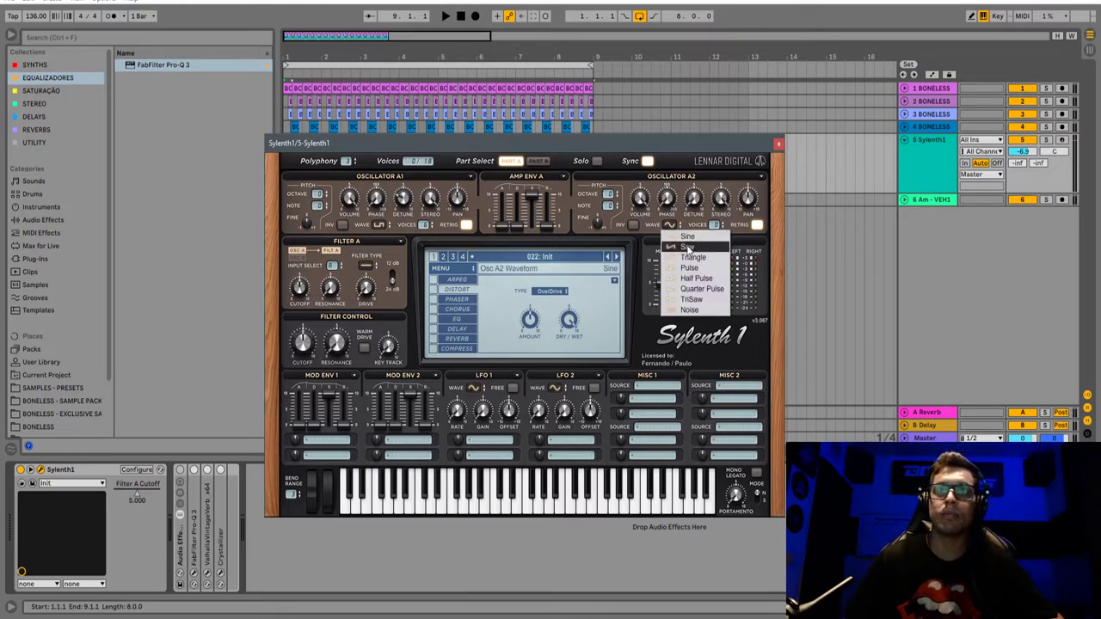
click(688, 247)
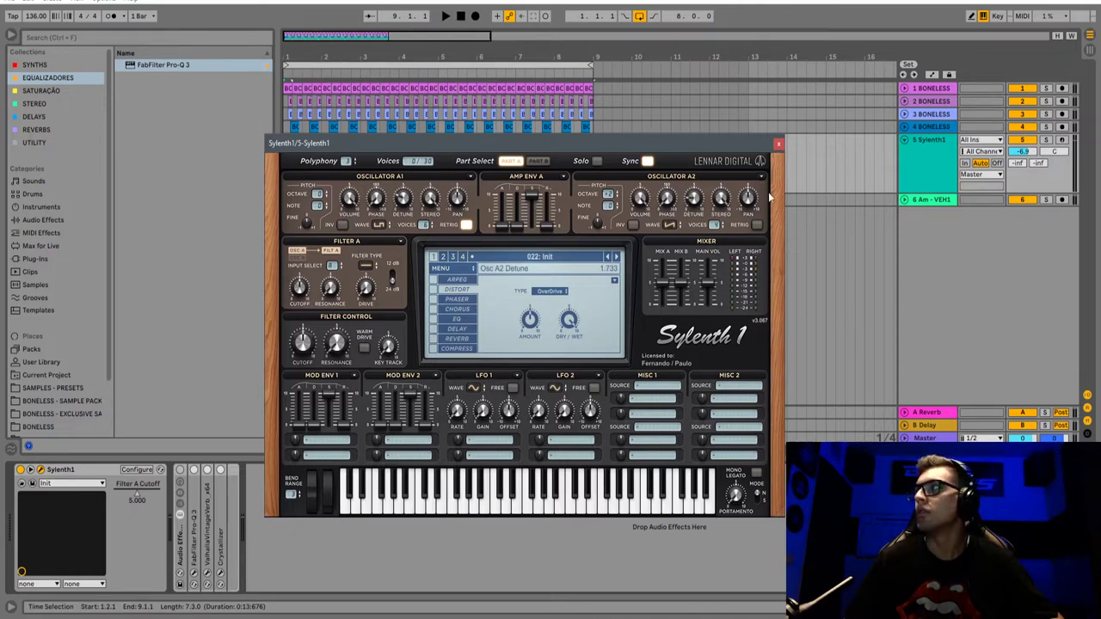
Solo the Sylenth1 track and set oscillator A2's detune to 0.9 while the eight-bar loop plays
click(515, 65)
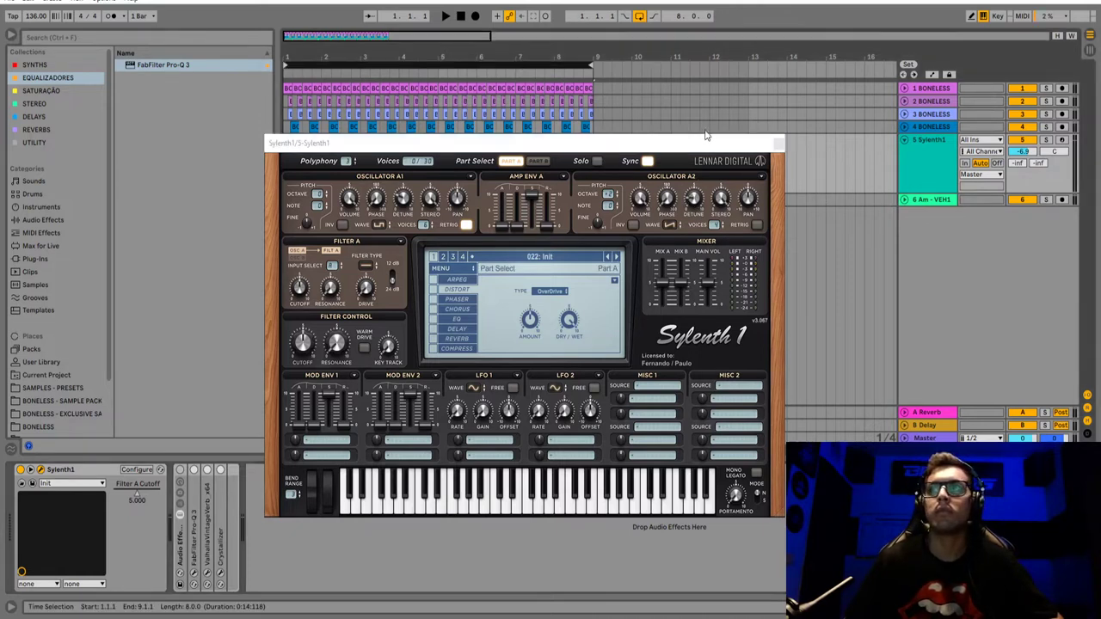
key(space)
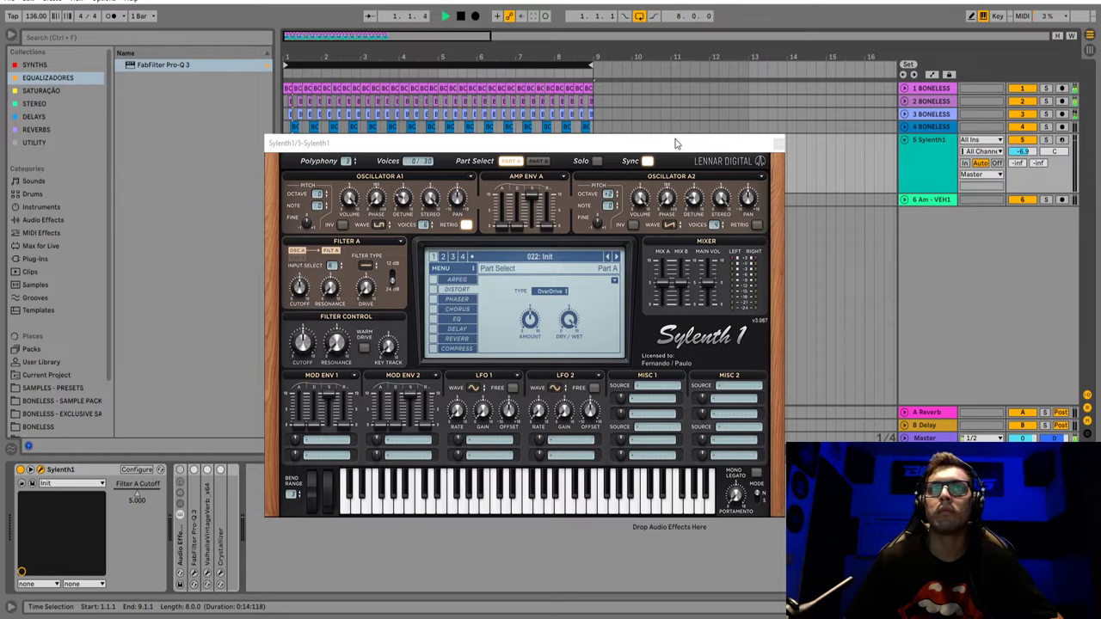
click(1046, 139)
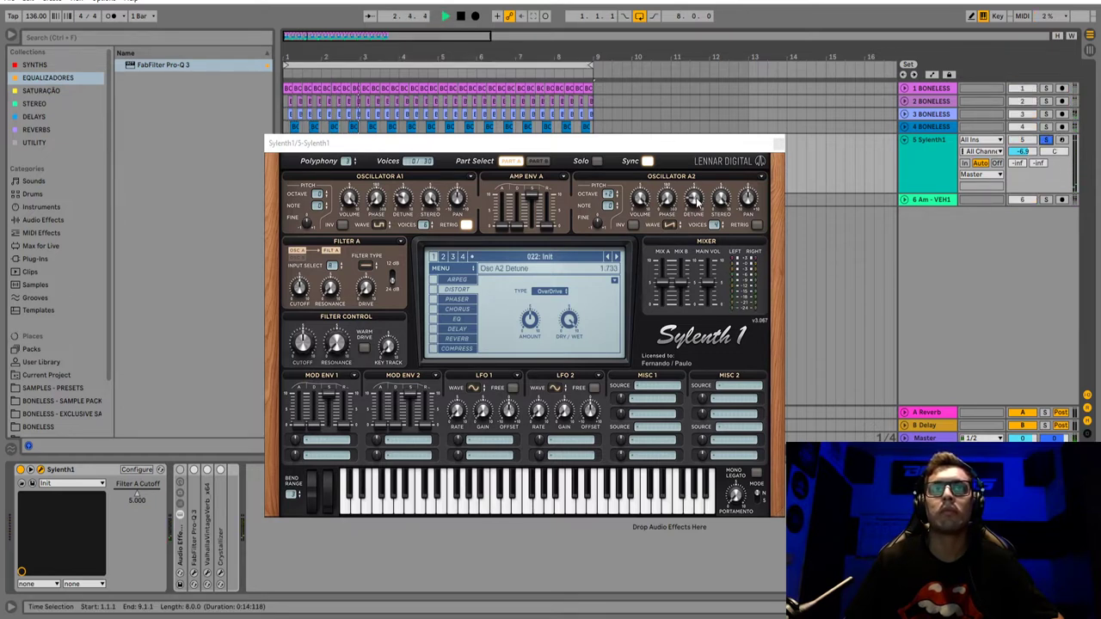
drag(695, 199, 699, 215)
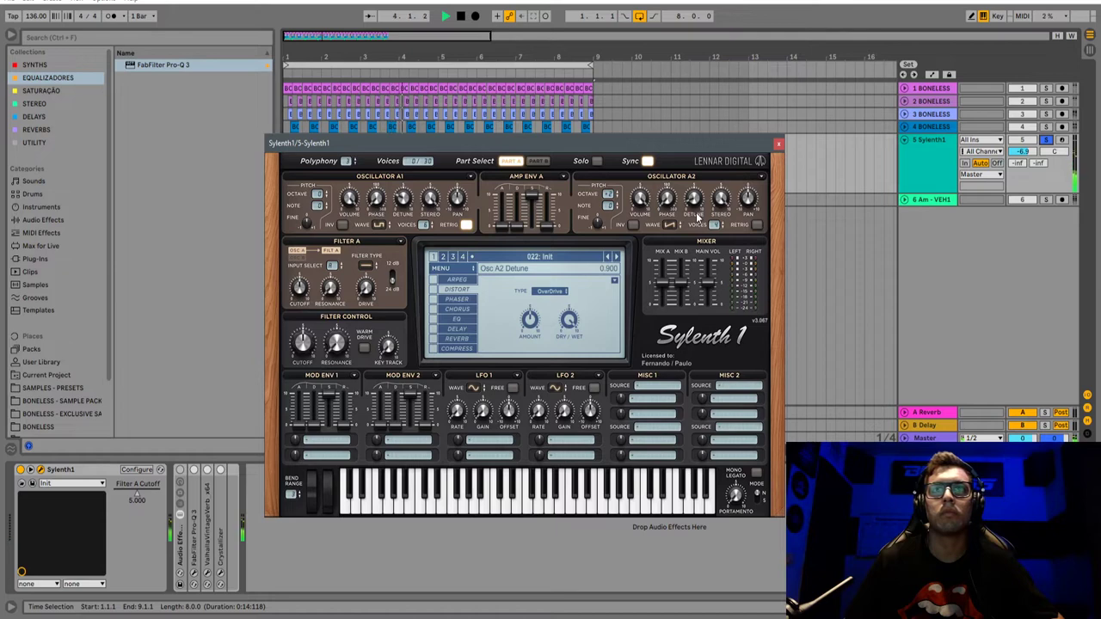
key(space)
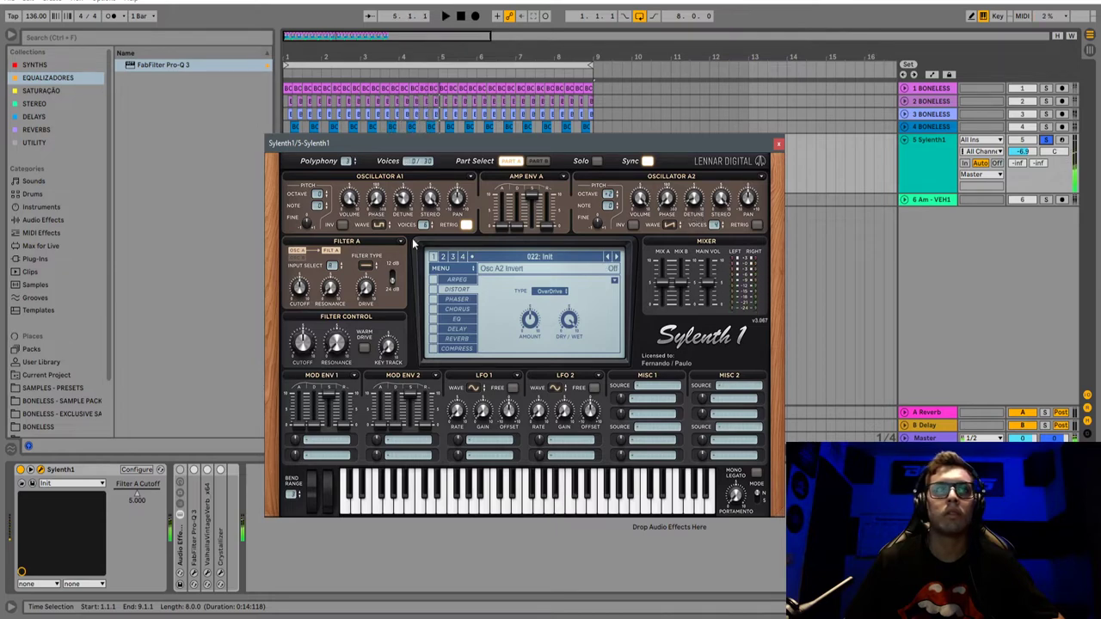
Set Filter A to Lowpass with its cutoff at 0, and route Mod Env 1 to Cutoff AB with an amount of 10
click(366, 268)
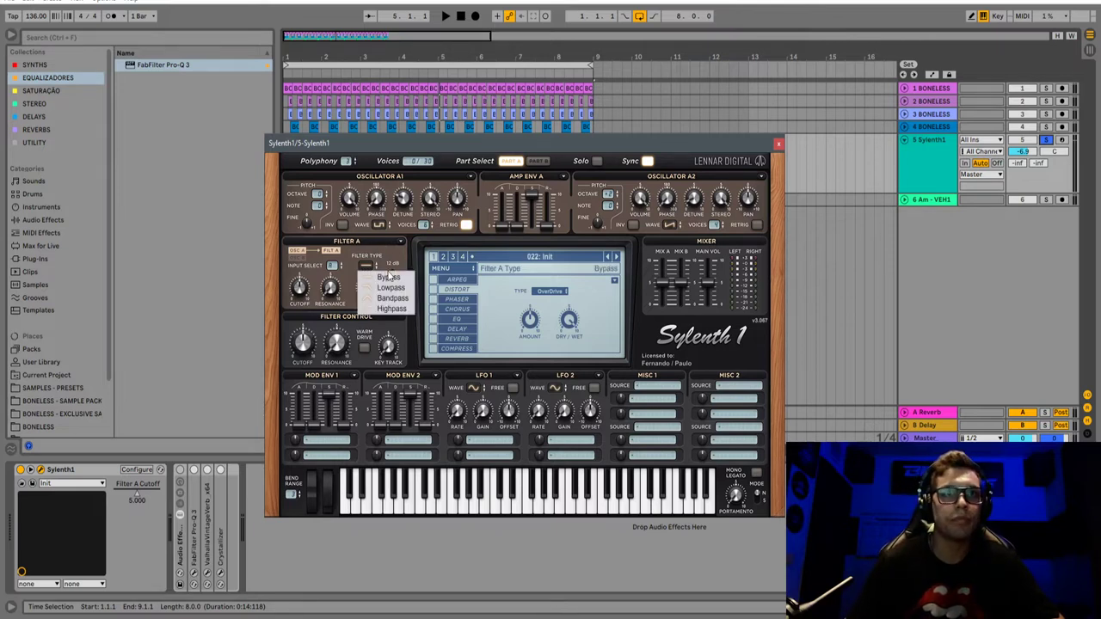
click(387, 287)
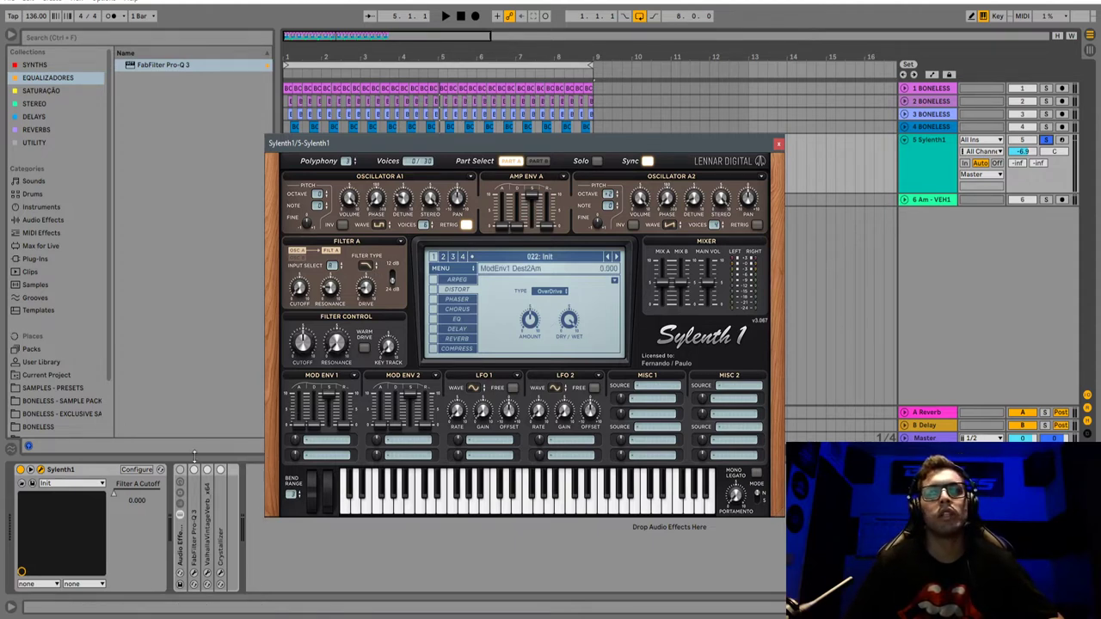
click(313, 447)
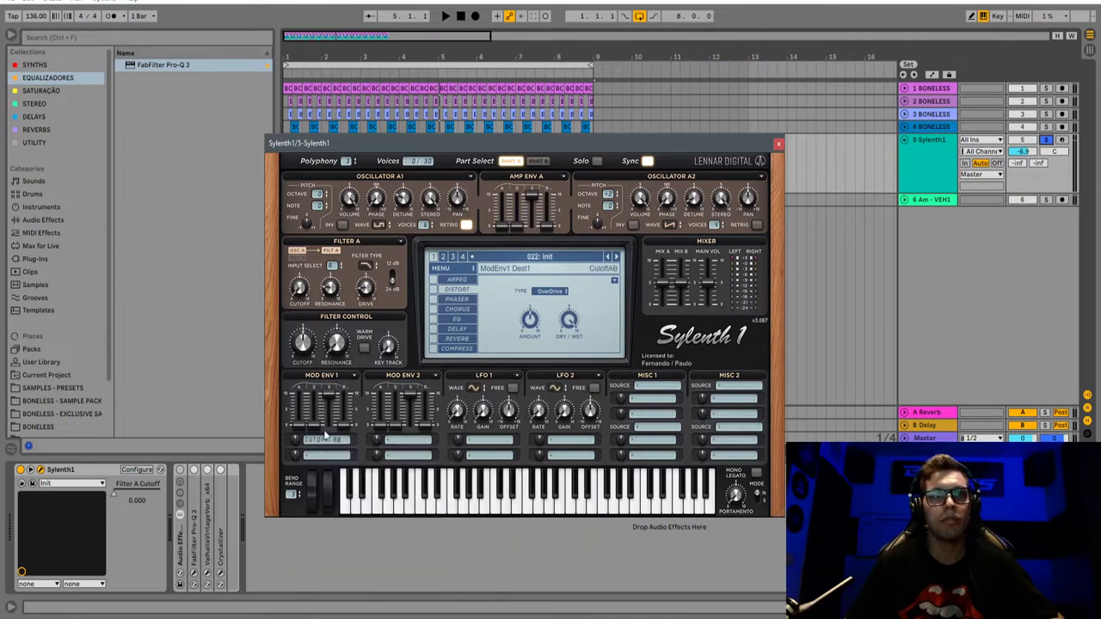
click(415, 483)
drag(332, 401, 332, 423)
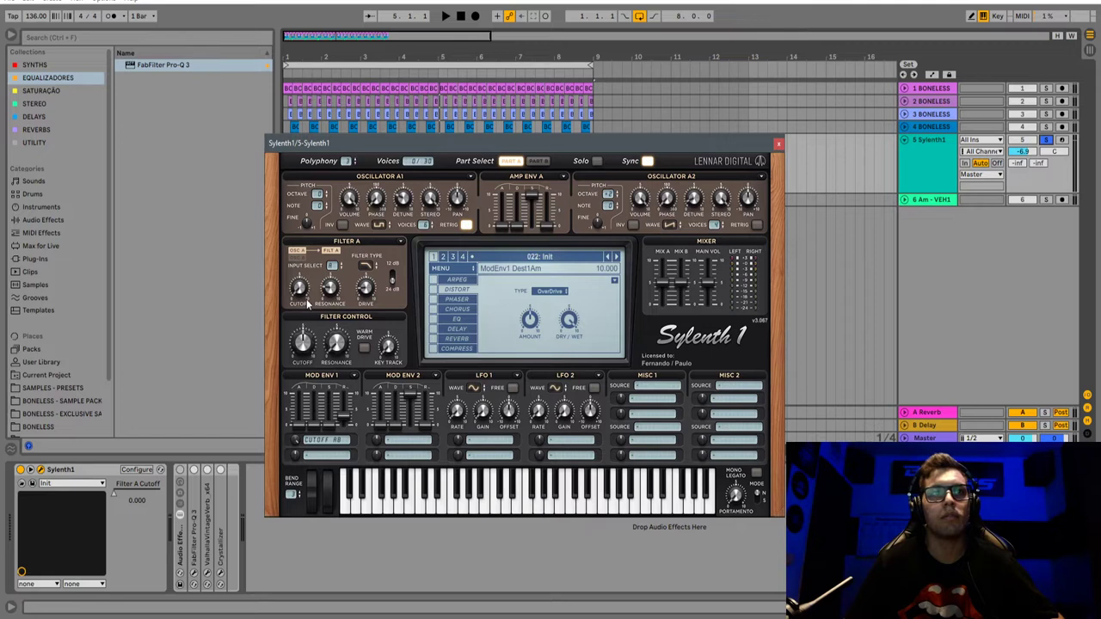
Set Mod Env 1's decay to about 3.7 and Filter A's cutoff to 0.967 while auditioning the loop
drag(301, 289, 336, 138)
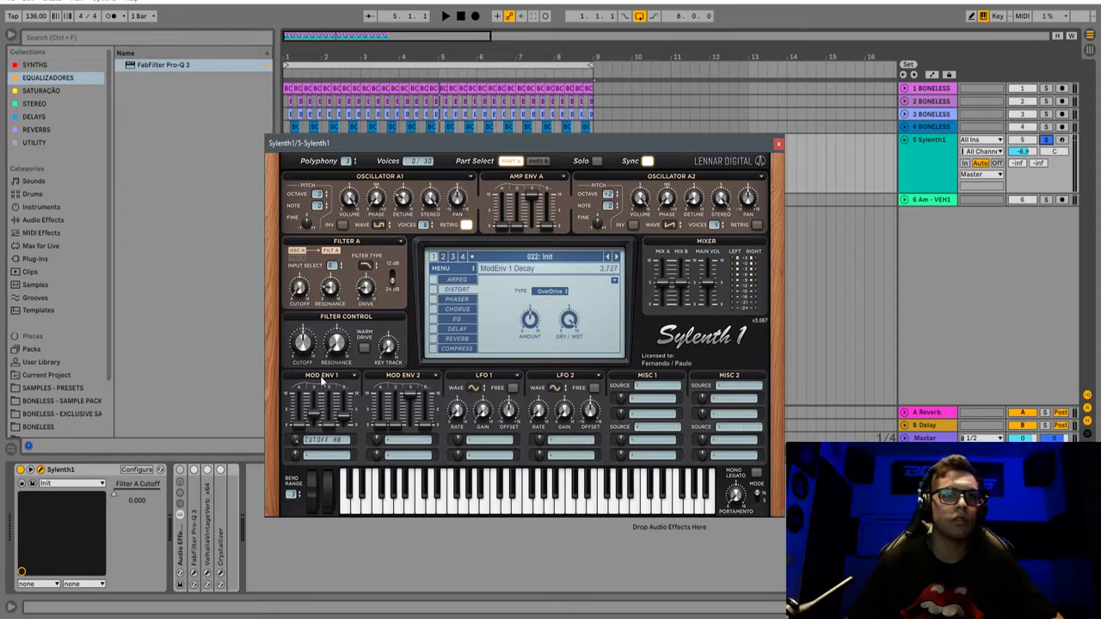
drag(348, 398, 321, 433)
key(space)
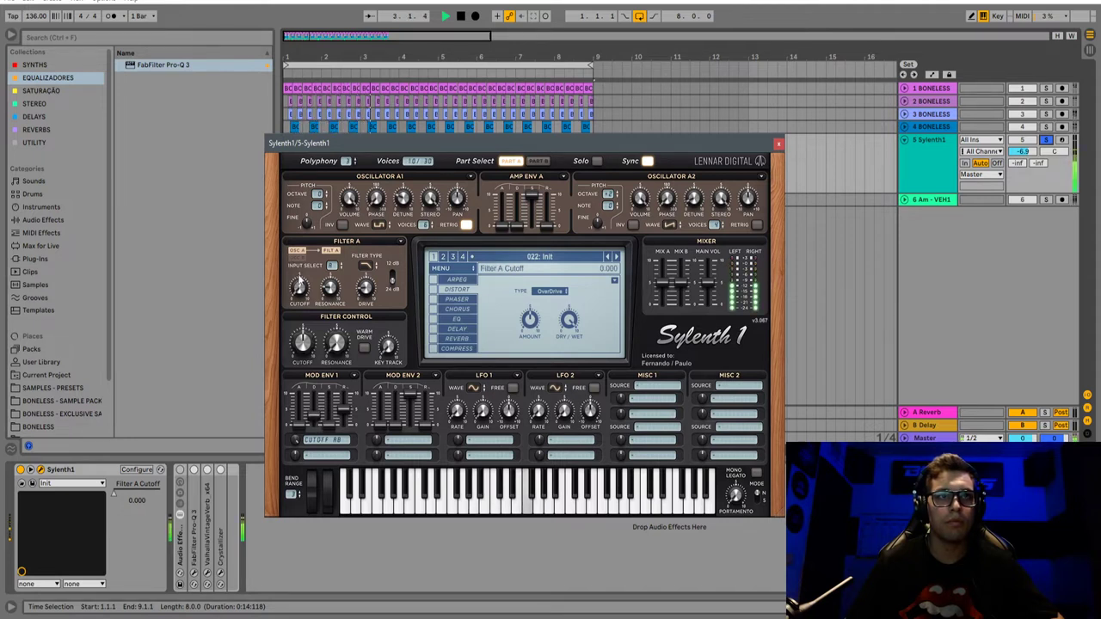
drag(299, 289, 293, 263)
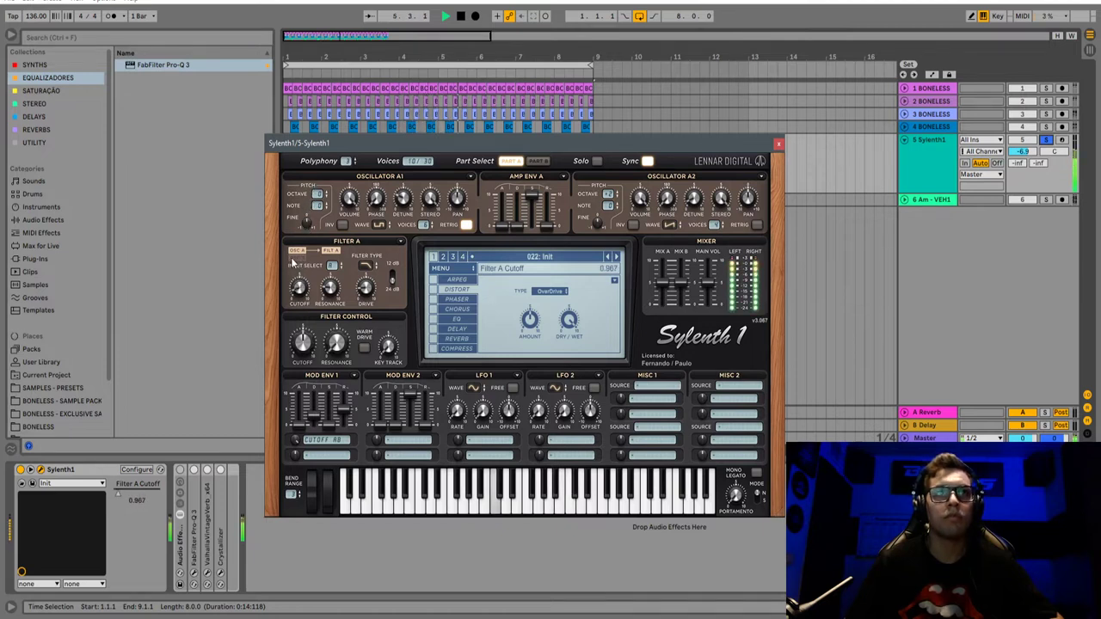
key(space)
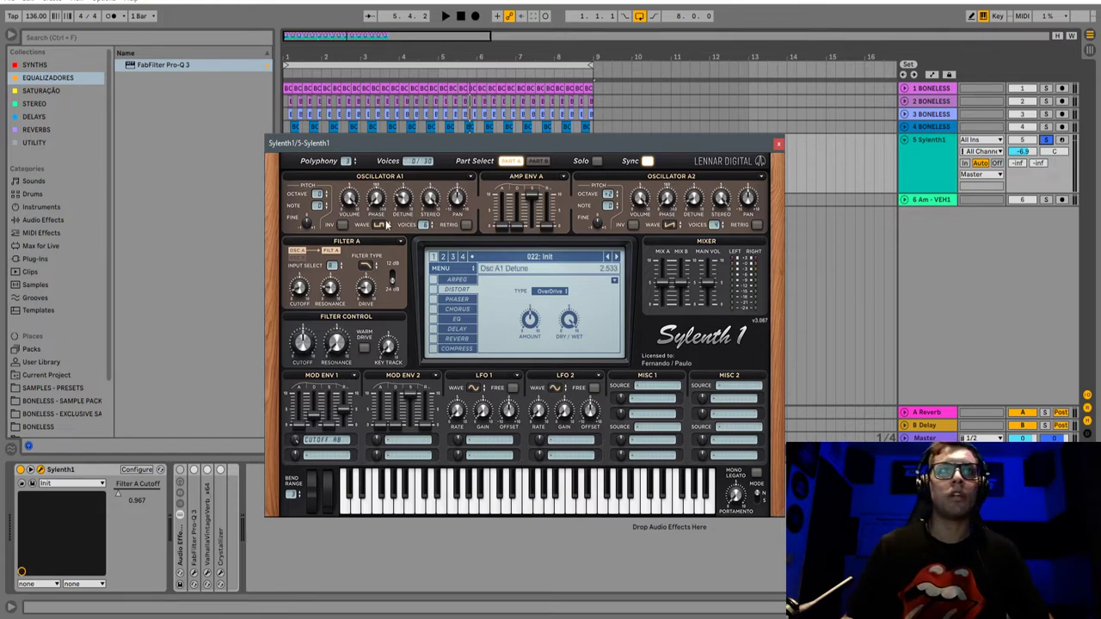
Set oscillator A1's detune to 2.7 and compare the Pulse waveform with Half Pulse during playback, keeping Half Pulse
key(space)
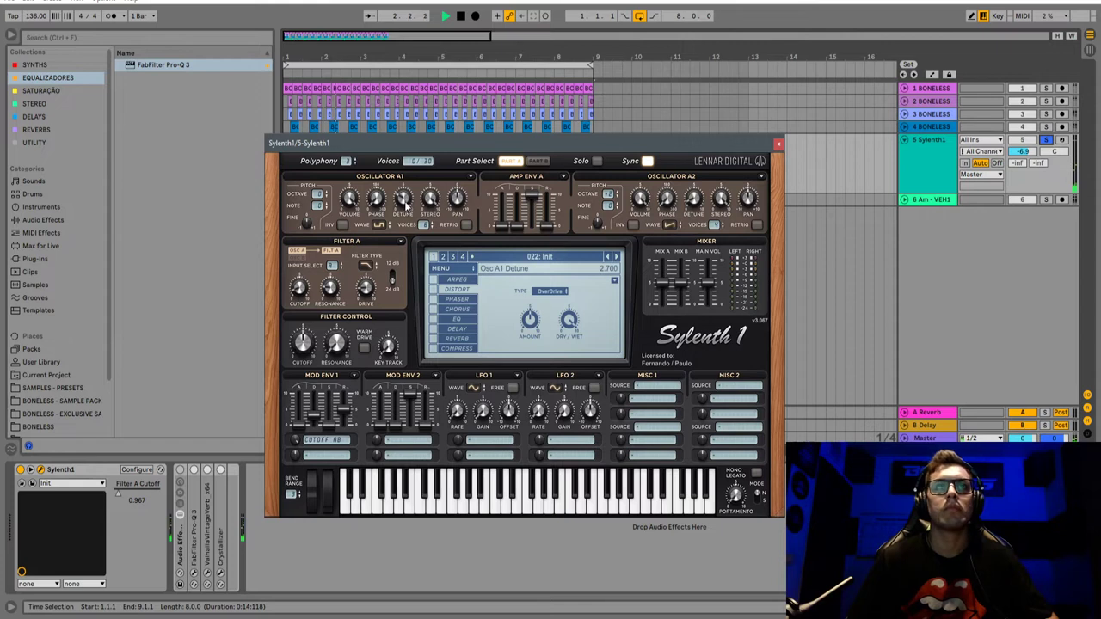
click(379, 224)
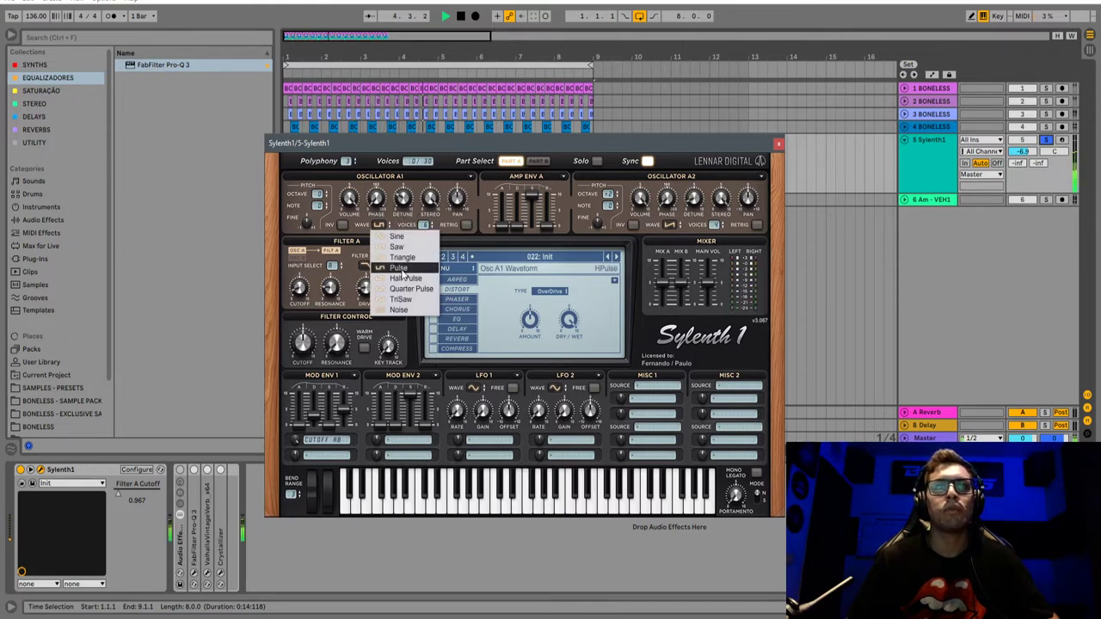
click(401, 270)
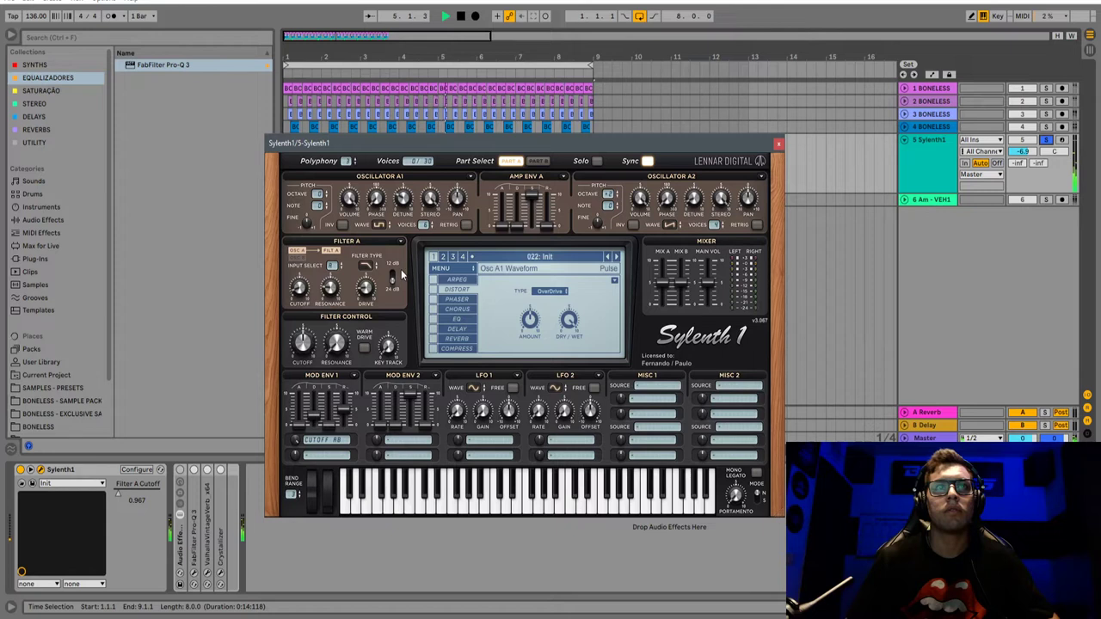
click(383, 224)
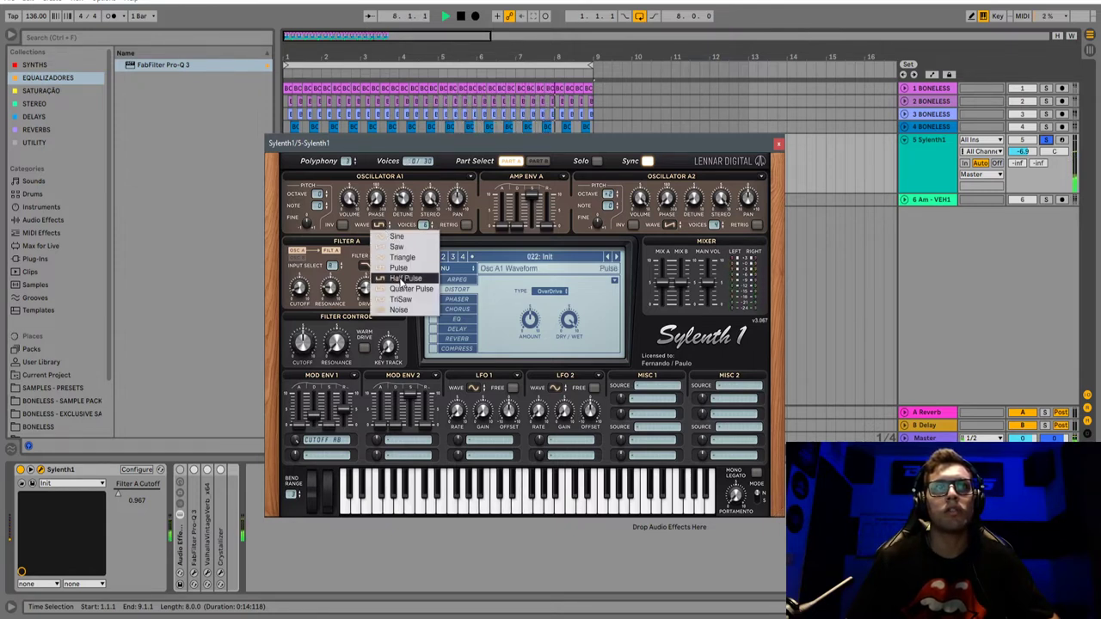
click(401, 280)
key(space)
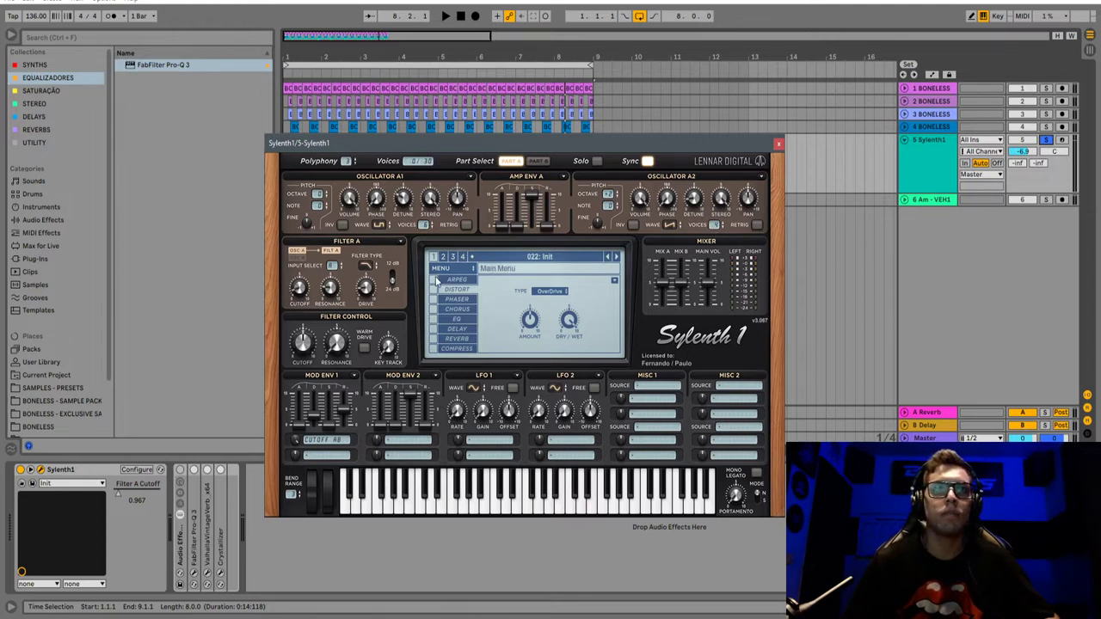
Enable the distortion effect with the FoldBack type and a dry/wet of 39%, and lower Filter A's cutoff to 0.333 during playback
click(434, 290)
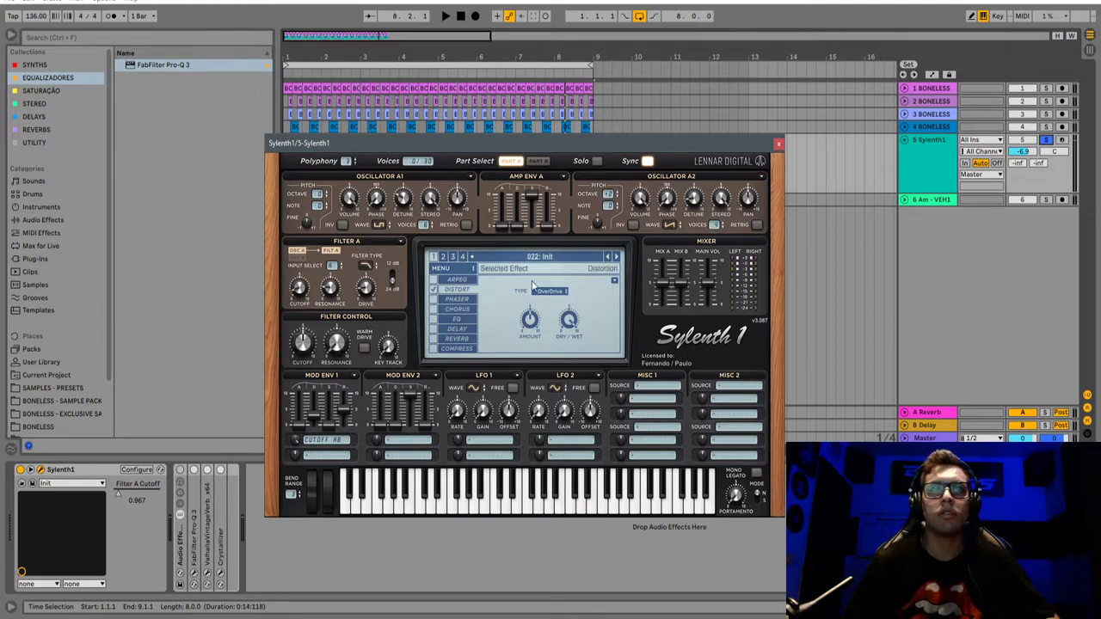
key(space)
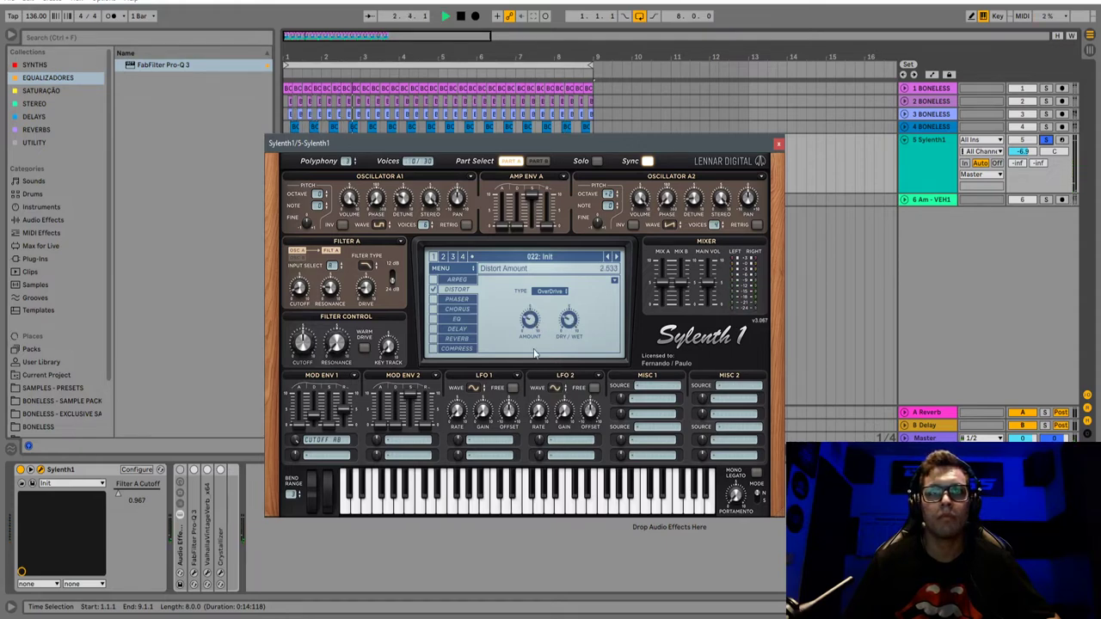
click(551, 291)
click(550, 314)
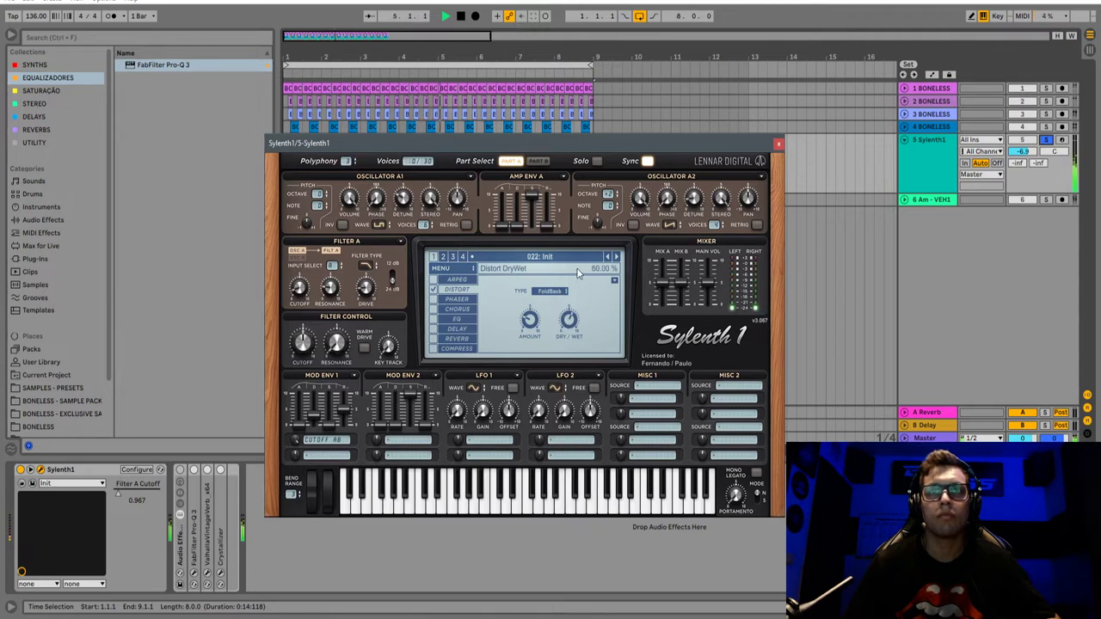
drag(578, 270, 569, 296)
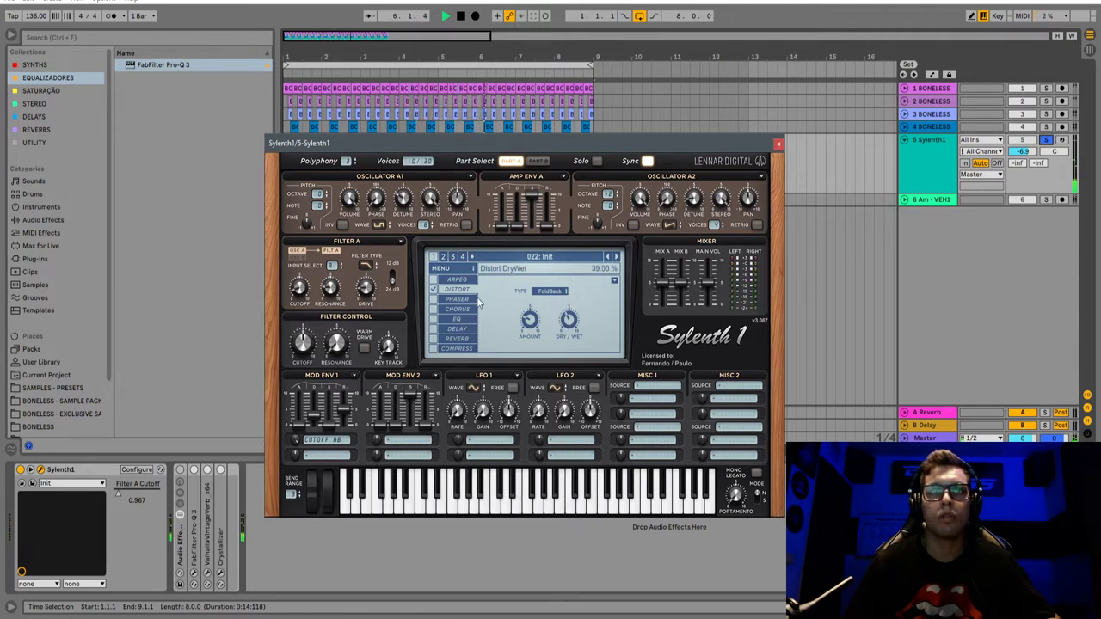
mouse_move(301, 289)
mouse_down()
mouse_move(316, 224)
mouse_move(304, 297)
mouse_up()
key(space)
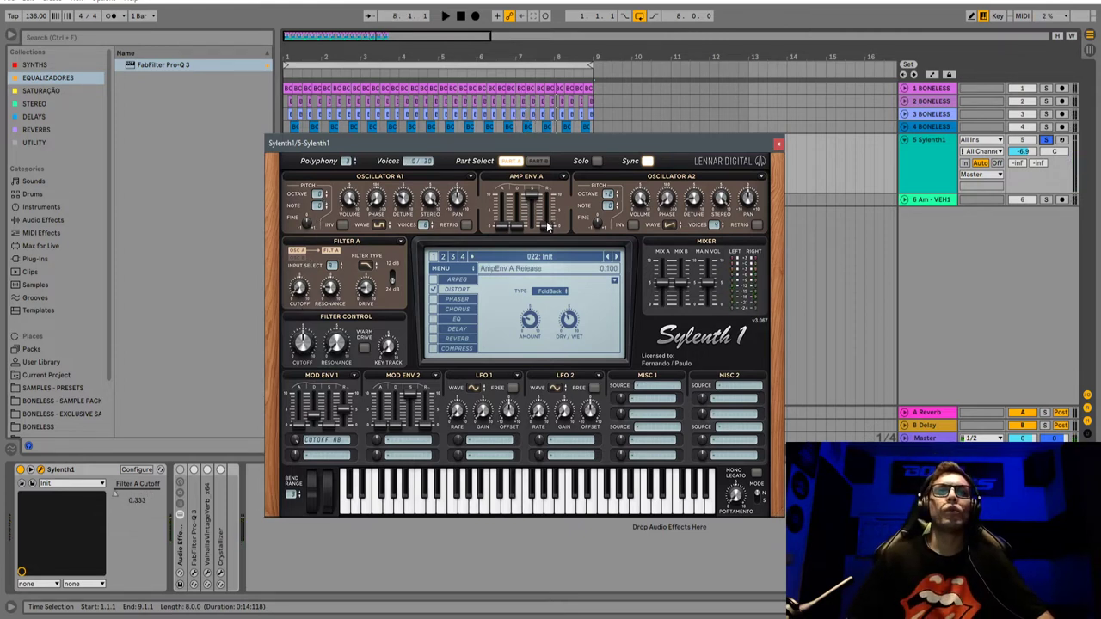
Set Amp Env A's release to 6.1, audition a Filter A cutoff sweep, return the cutoff to 0 and close the synth
drag(547, 226, 554, 195)
key(space)
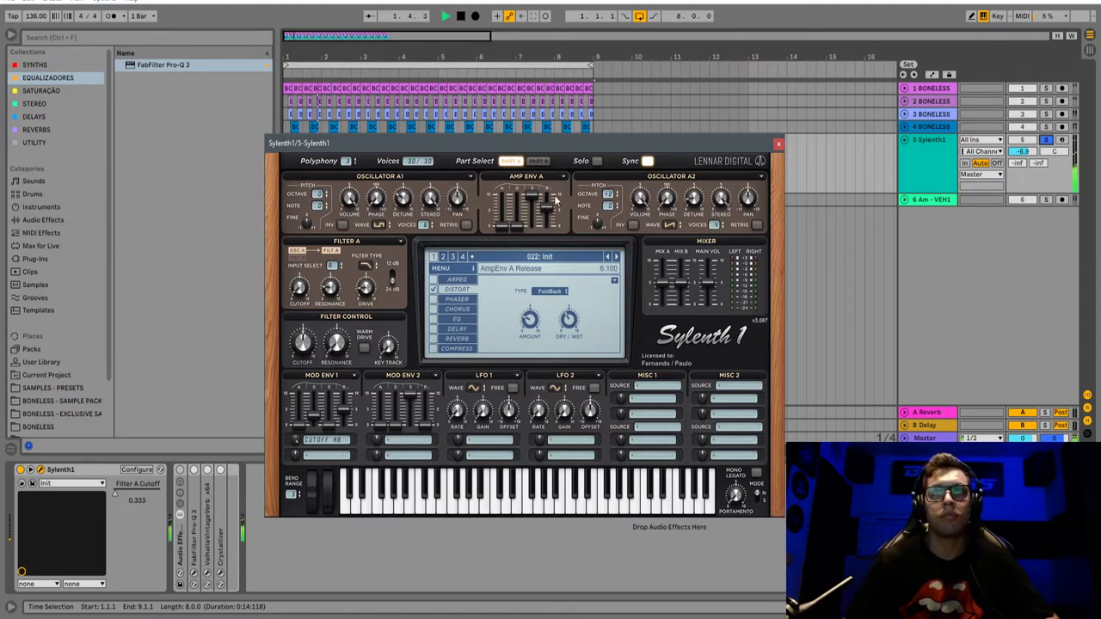
mouse_move(302, 300)
mouse_down()
mouse_move(314, 207)
mouse_move(303, 287)
mouse_up()
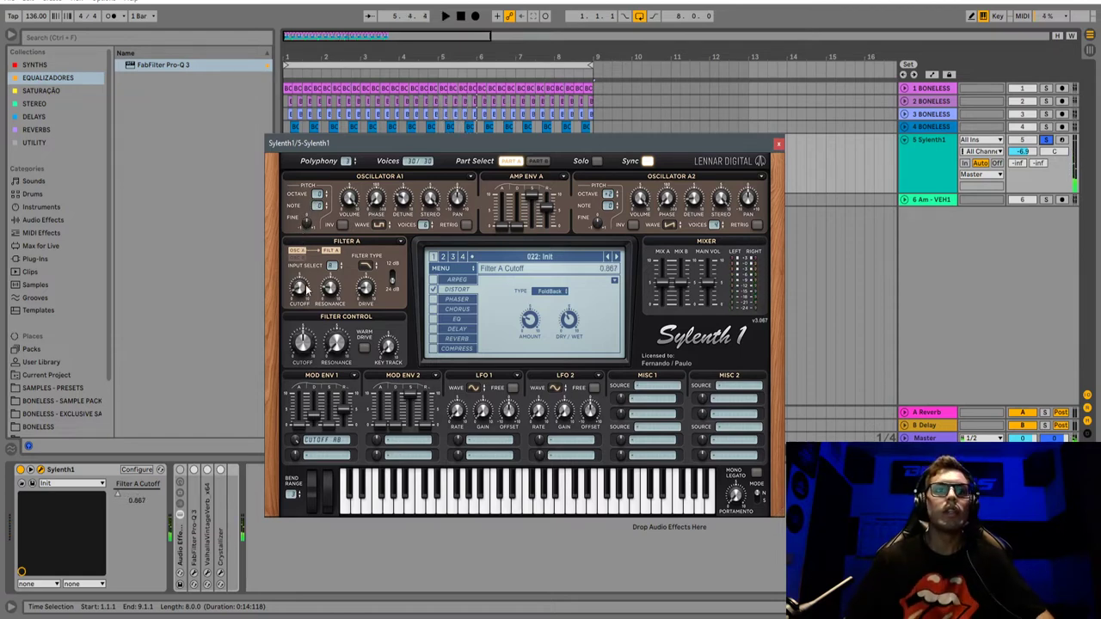
drag(268, 323, 301, 450)
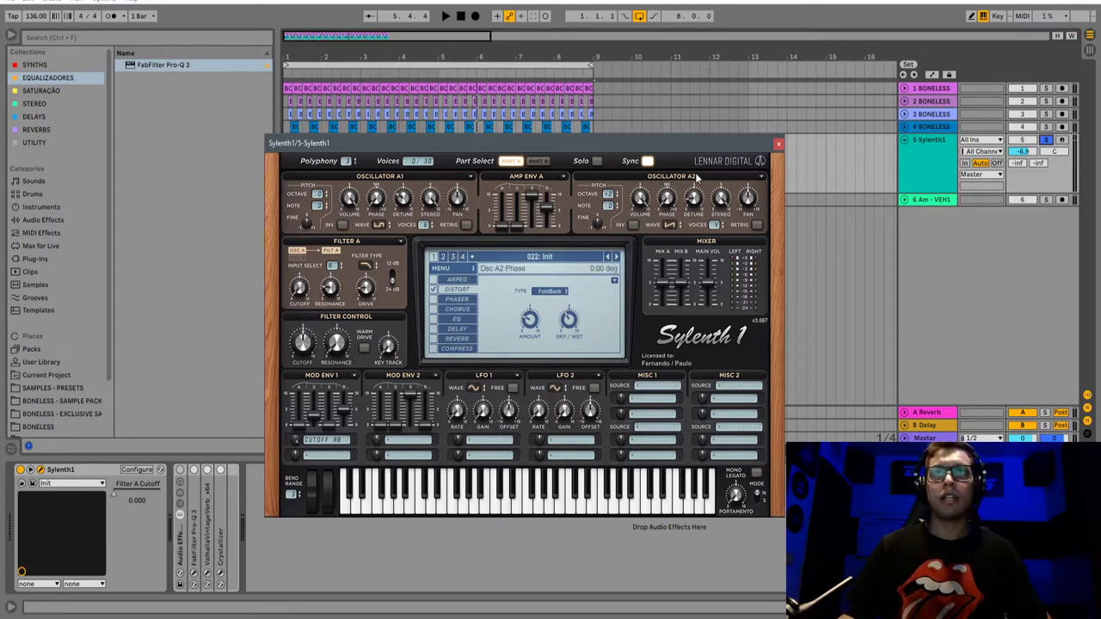
click(778, 143)
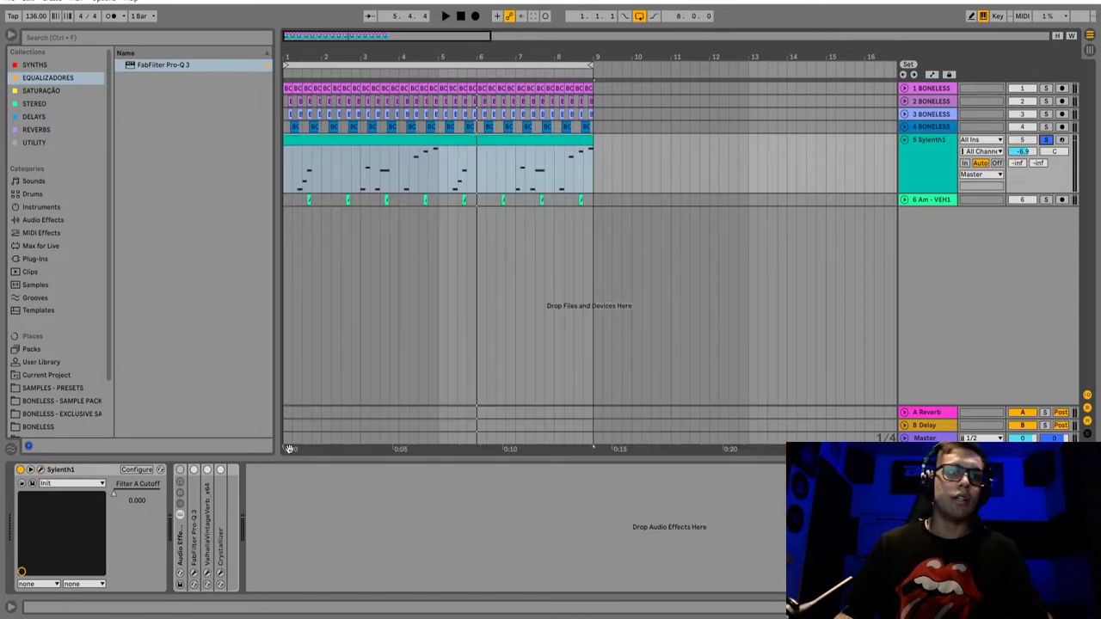
Turn on the Audio Effect Rack on the Sylenth1 track and inspect the low-cut curve in its FabFilter Pro-Q 3
click(180, 472)
click(250, 521)
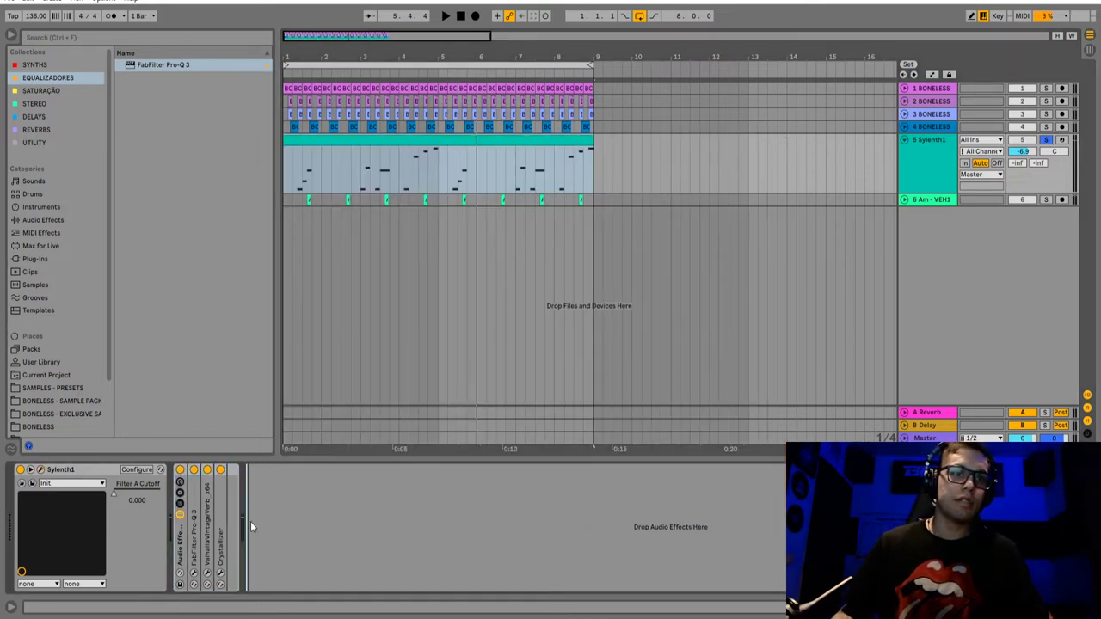
double_click(197, 518)
click(214, 470)
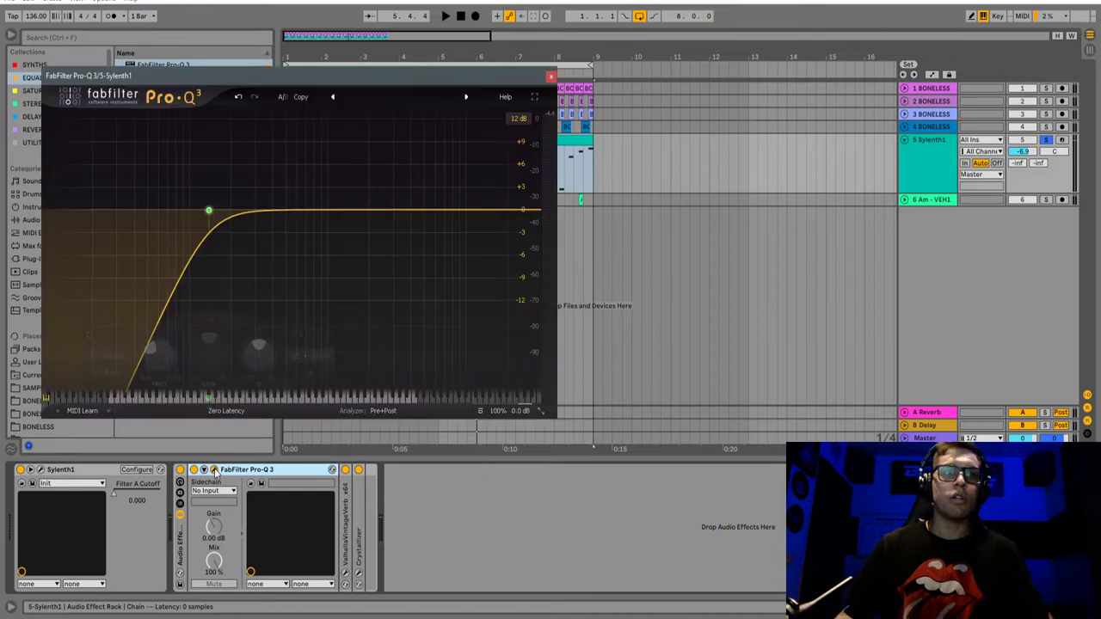
click(551, 77)
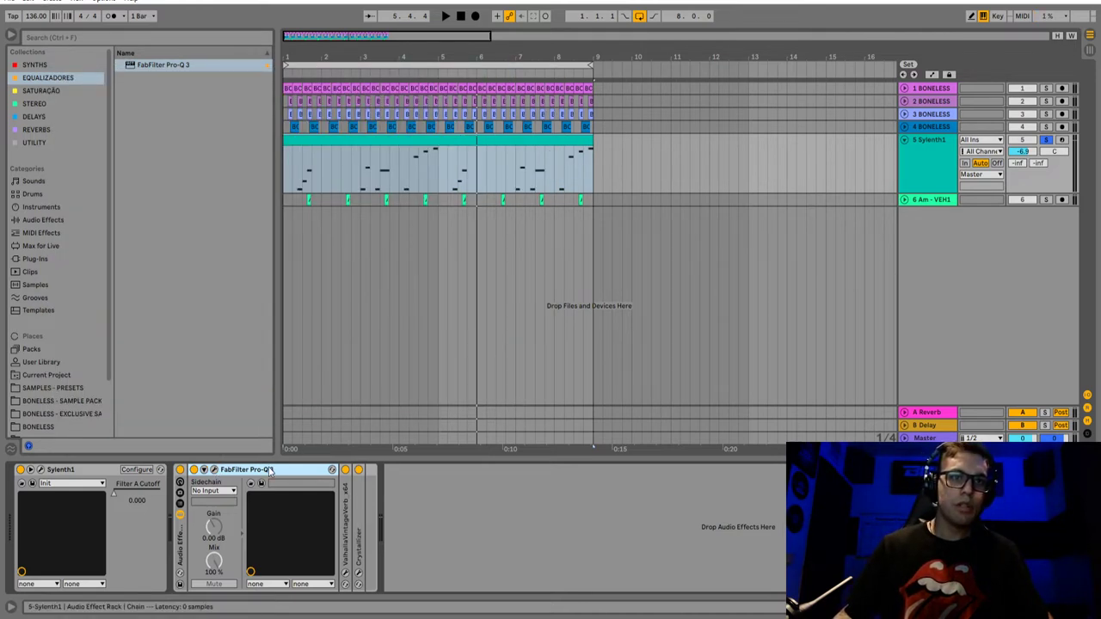
click(204, 470)
Set the rack's ValhallaVintageVerb to a mix of 29.6% and a decay of 5.04 s
double_click(205, 516)
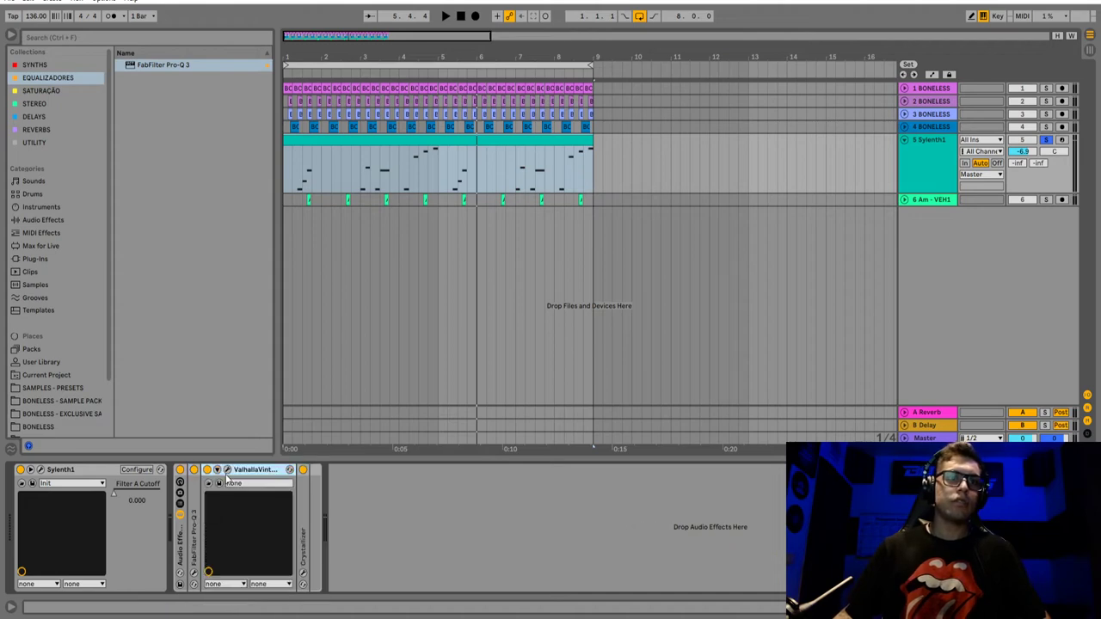
click(227, 469)
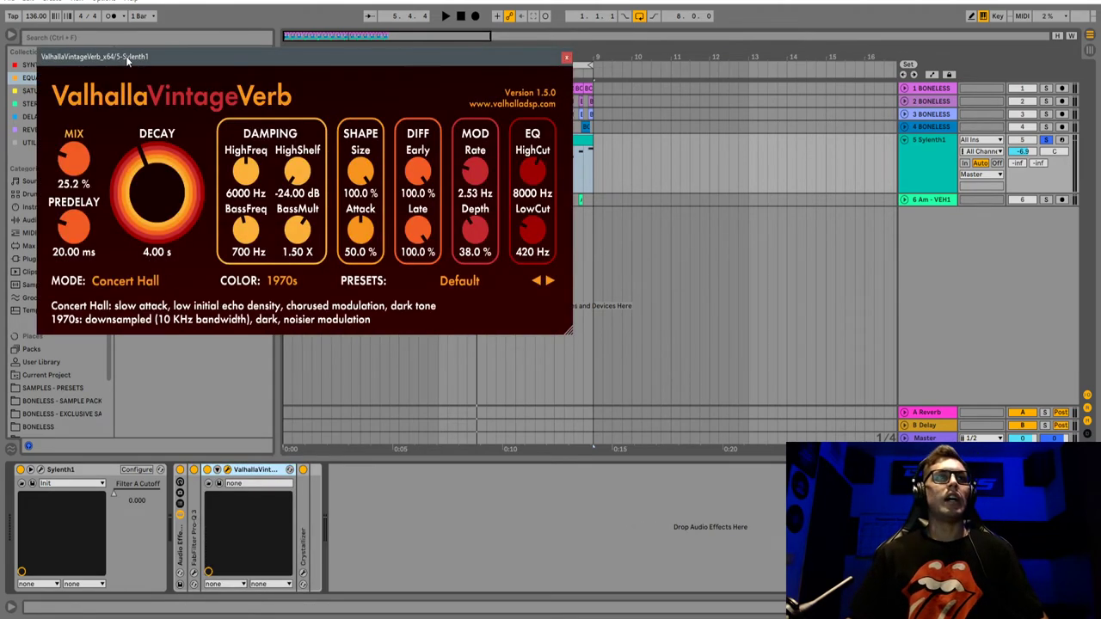
drag(124, 56, 330, 192)
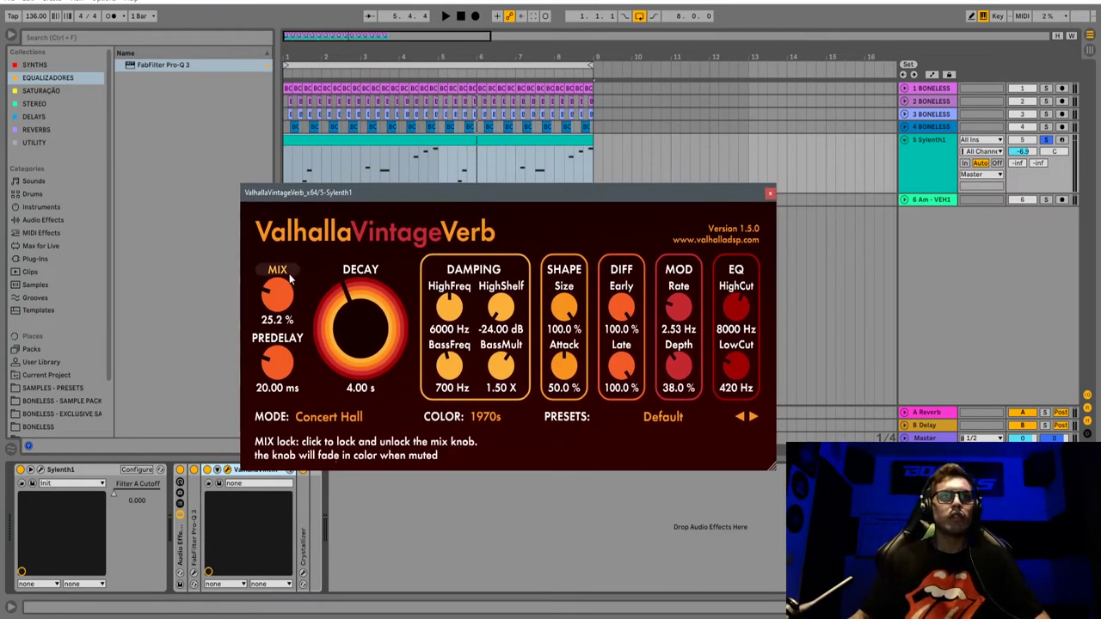
drag(279, 297, 291, 294)
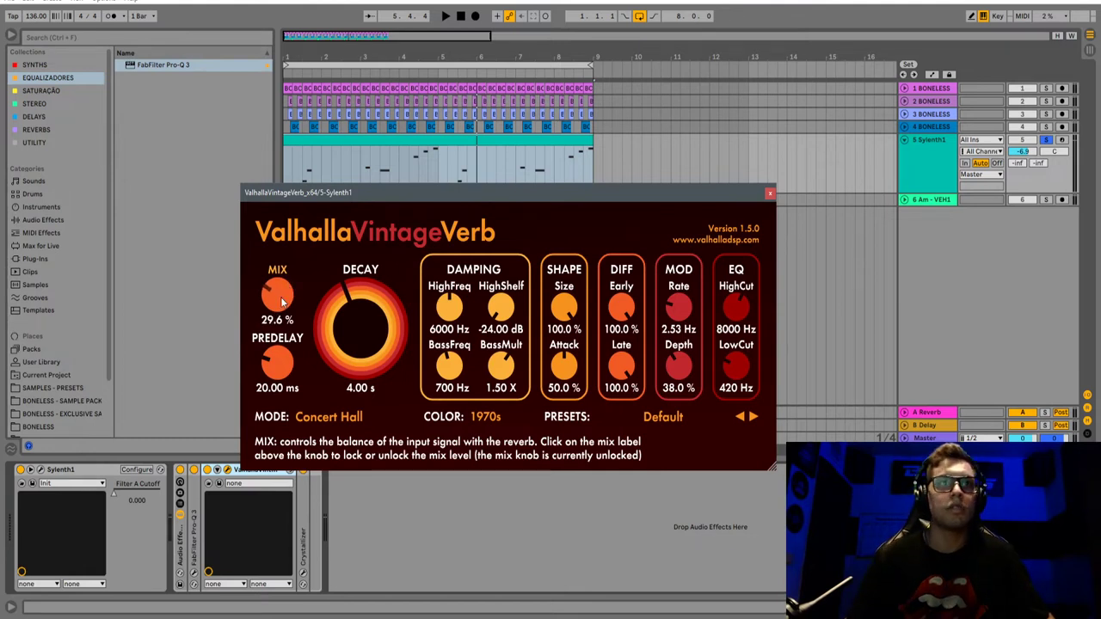
drag(375, 328, 379, 323)
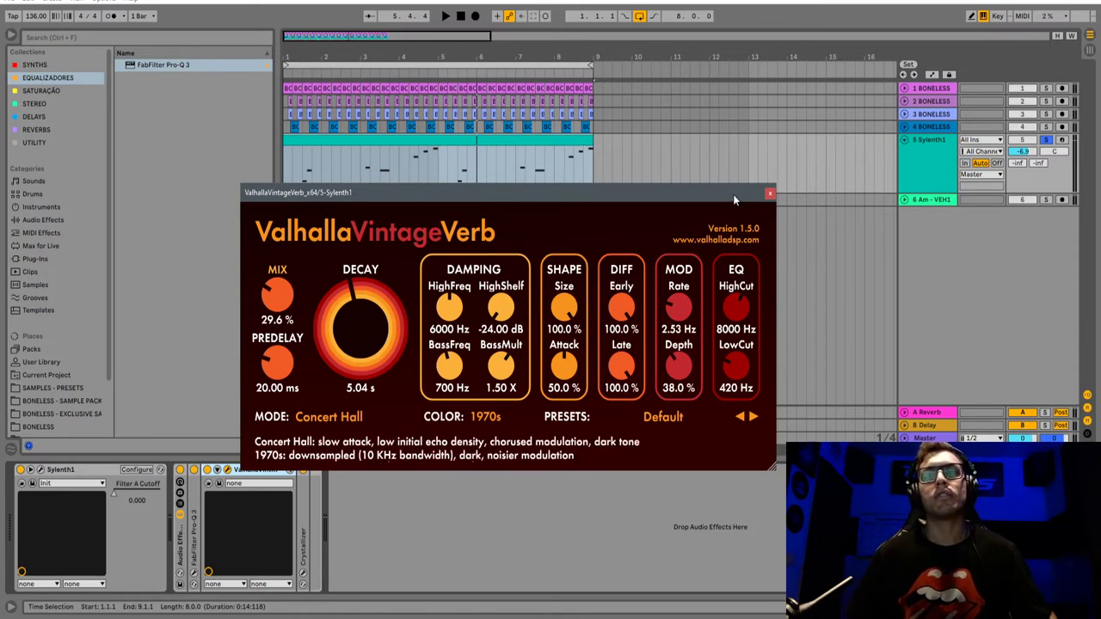
drag(733, 200, 732, 193)
click(769, 184)
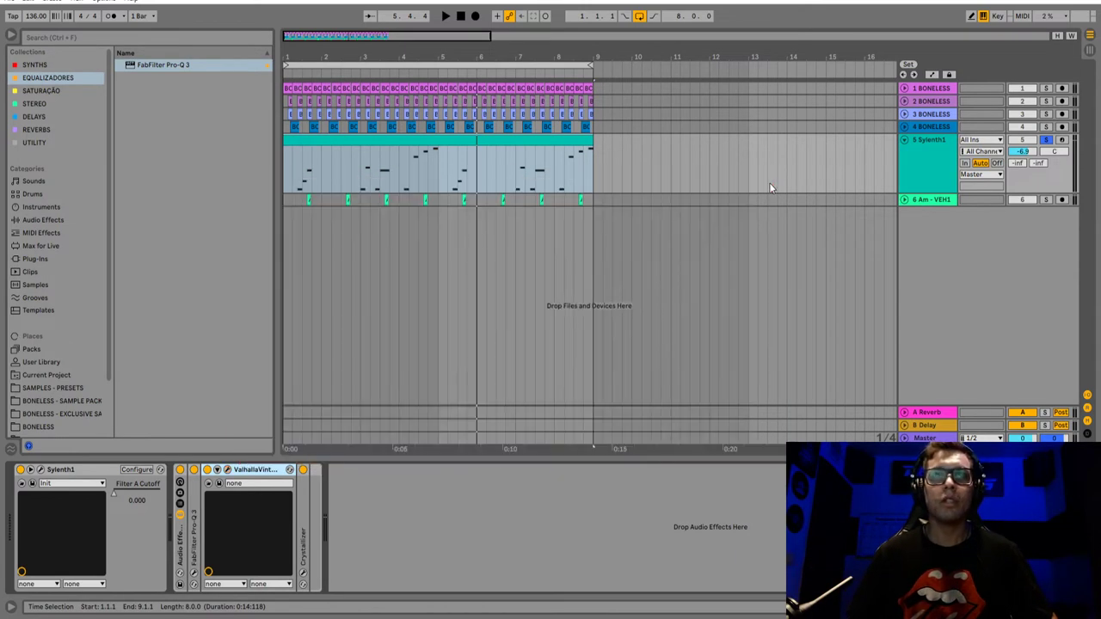
double_click(243, 471)
Open the rack's Crystallizer with the Half Saphires preset and adjust its mix while auditioning the soloed melody
double_click(222, 491)
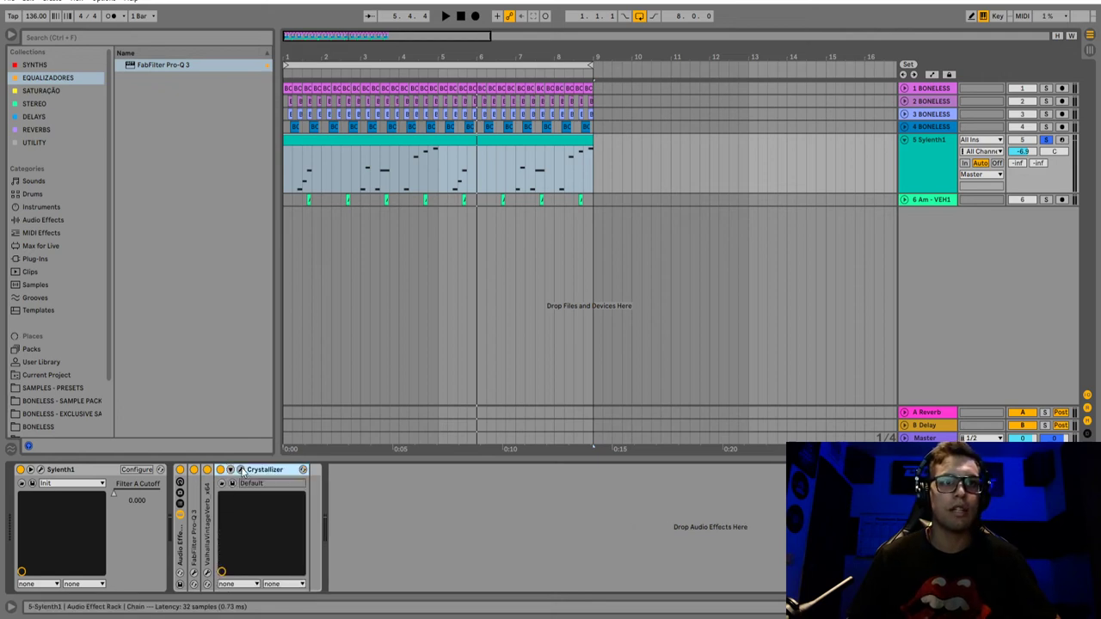
click(241, 470)
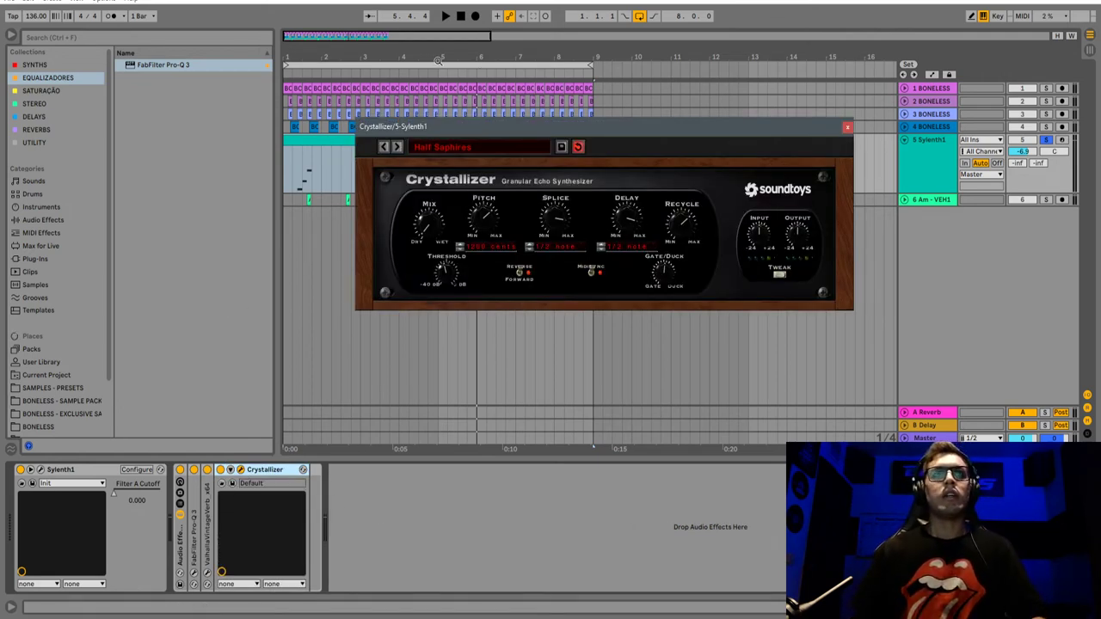
drag(437, 59, 443, 86)
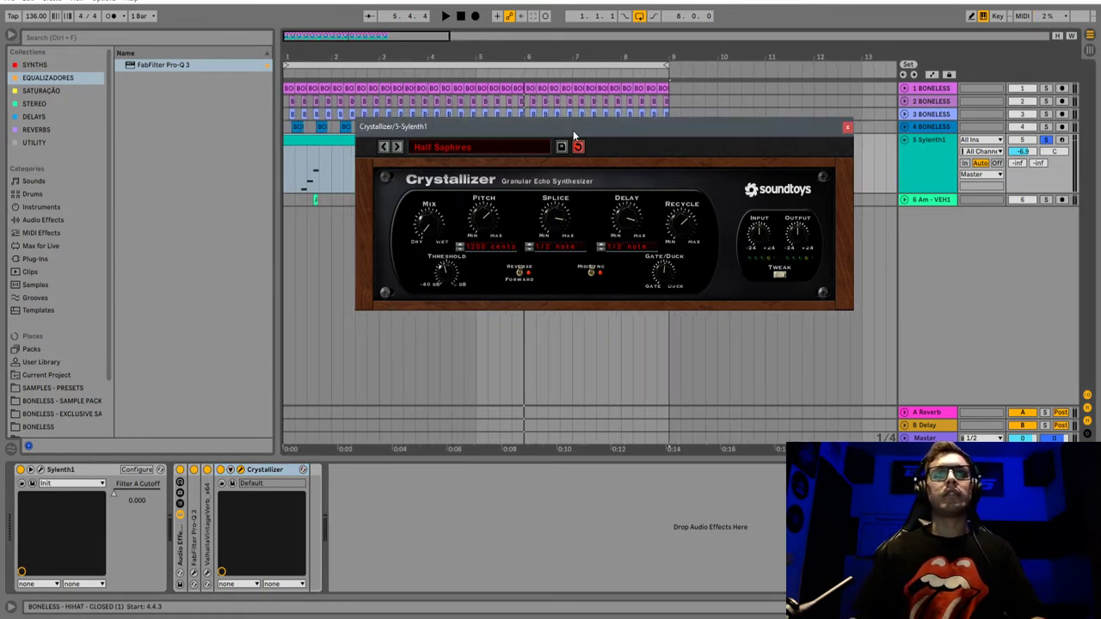
drag(573, 130, 481, 208)
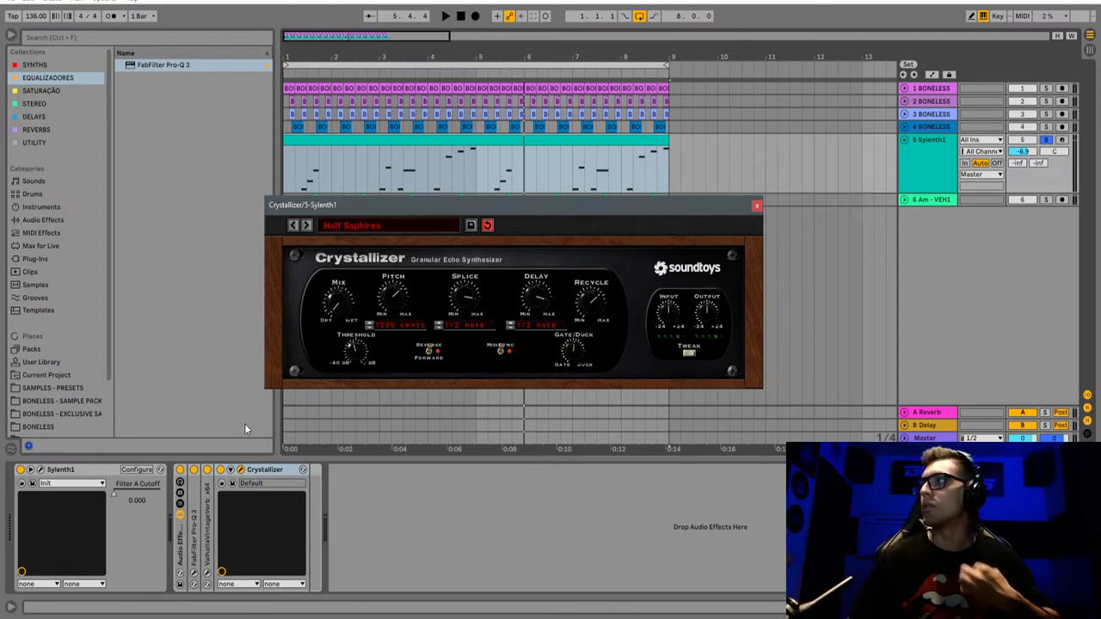
click(354, 139)
key(space)
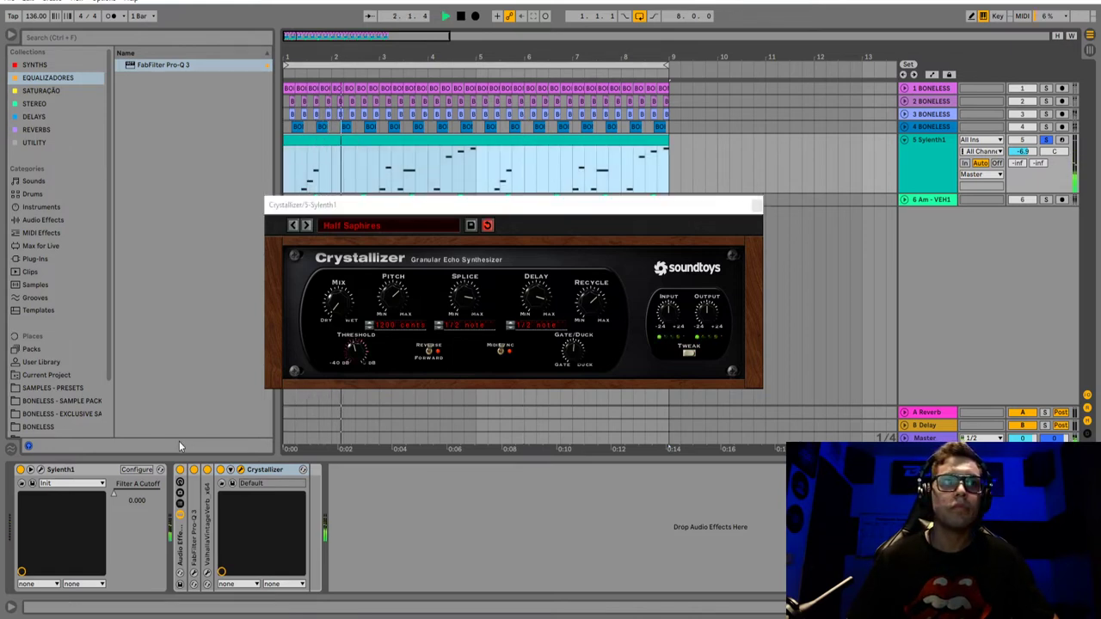
click(341, 305)
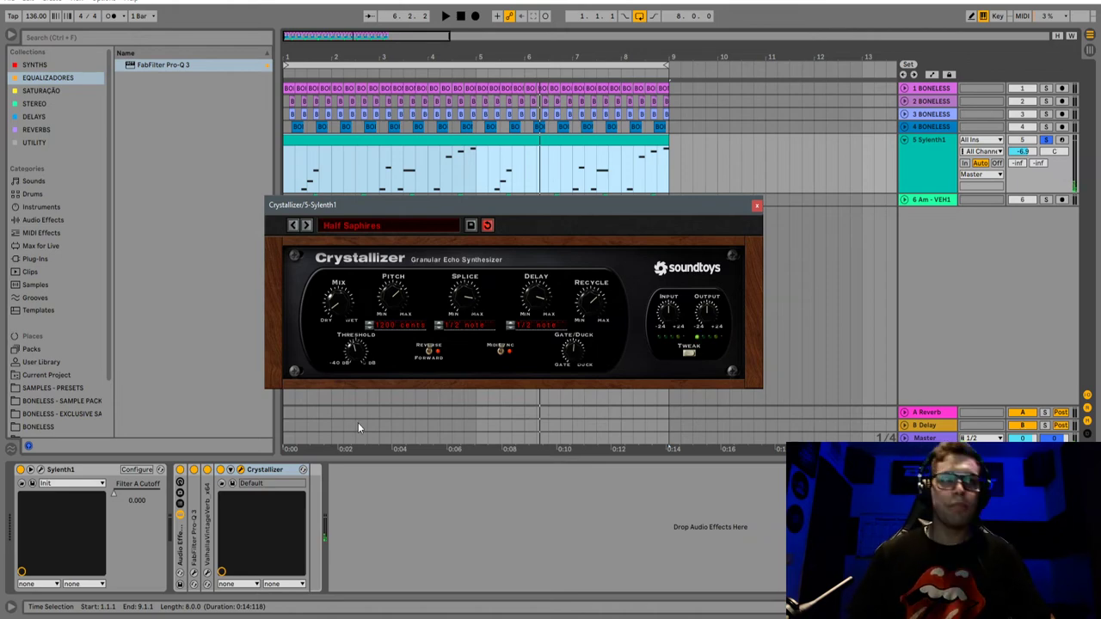
Unsolo the Sylenth1 track and sweep Filter A's cutoff while playing the full loop, leaving it at 0.8
click(41, 469)
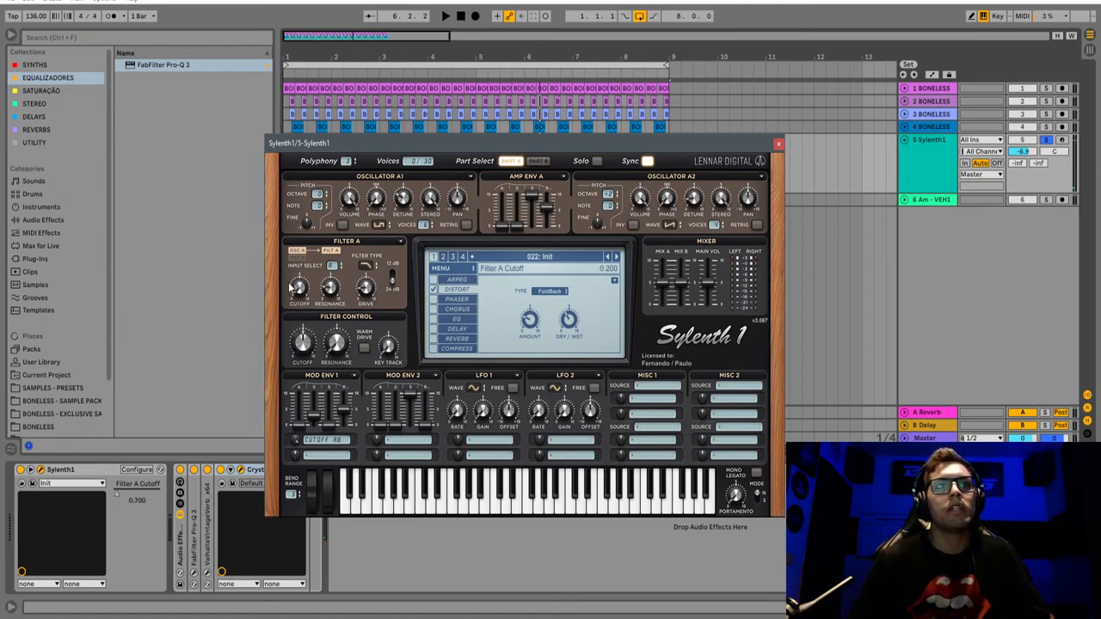
drag(336, 282, 296, 285)
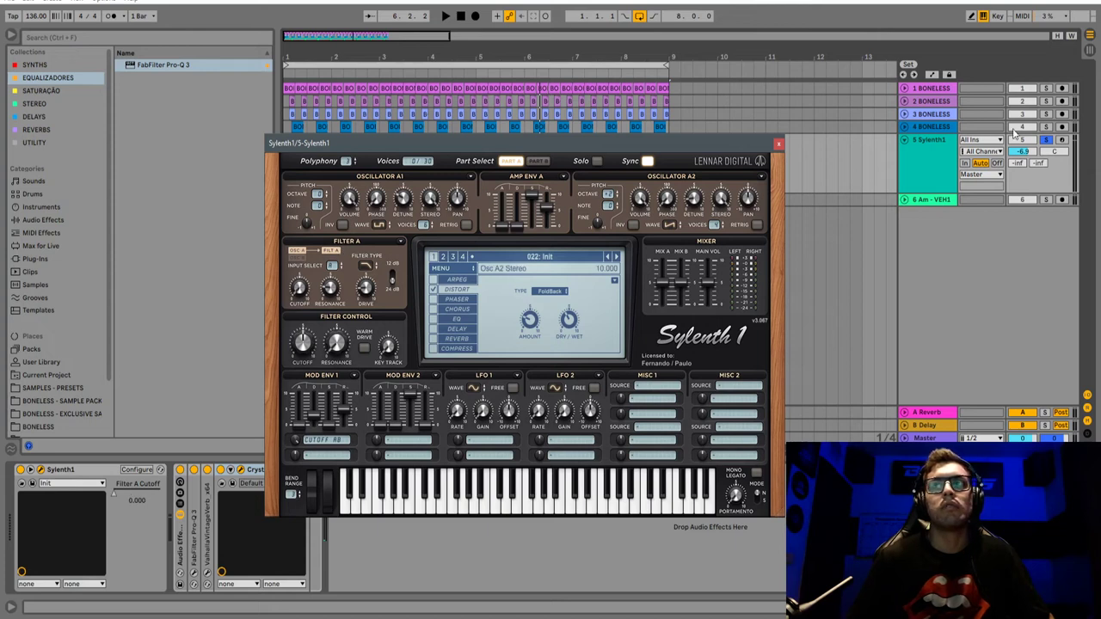
key(space)
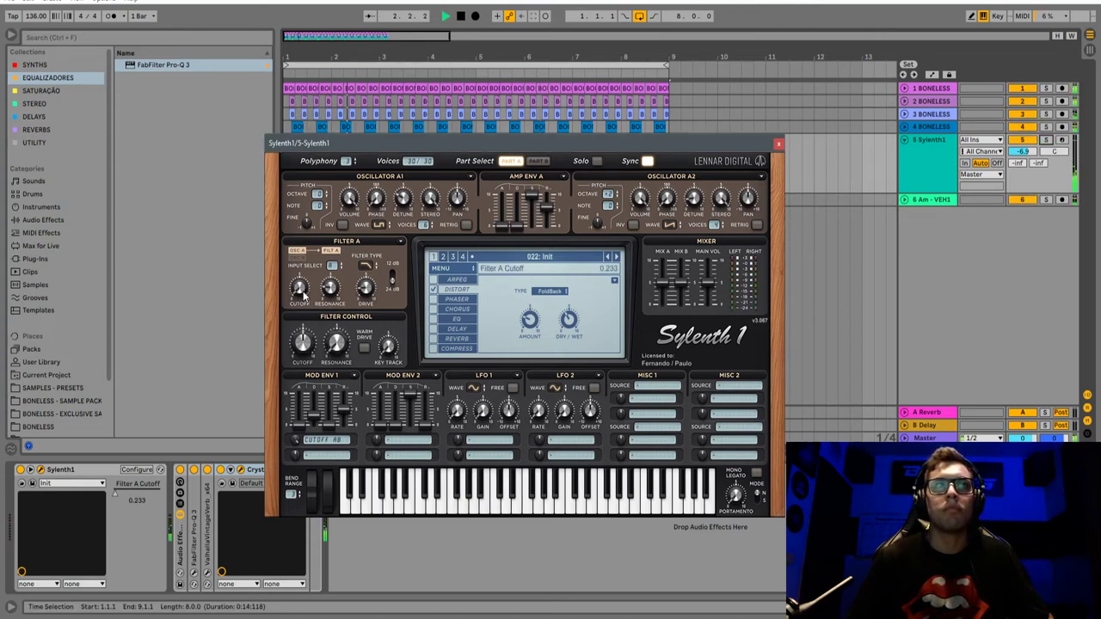
mouse_move(302, 294)
mouse_down()
mouse_move(318, 206)
mouse_move(318, 297)
mouse_up()
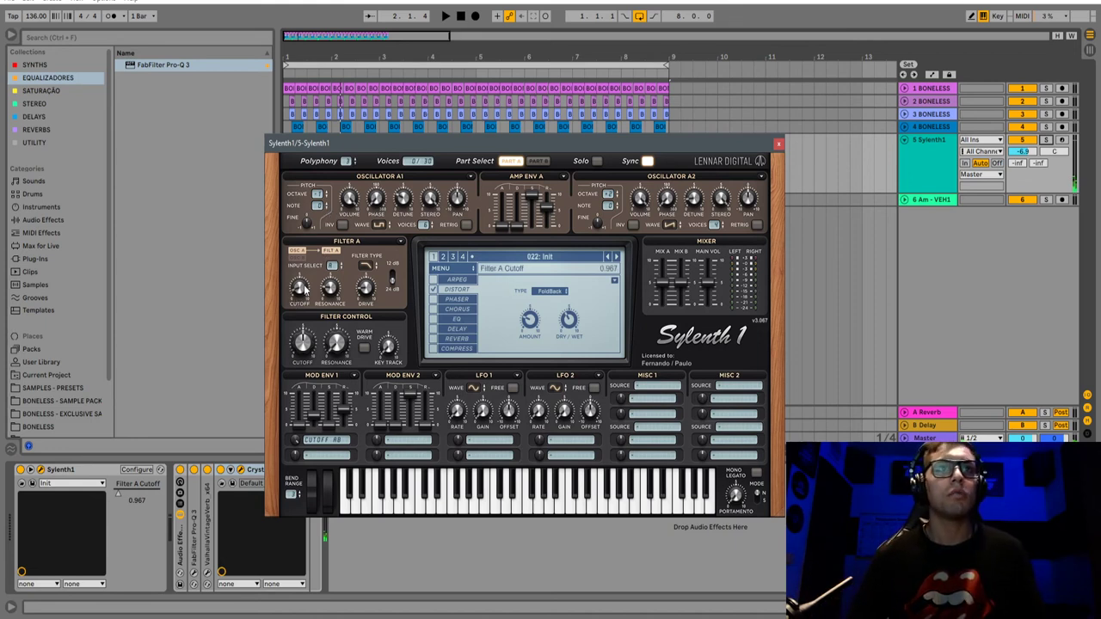
key(space)
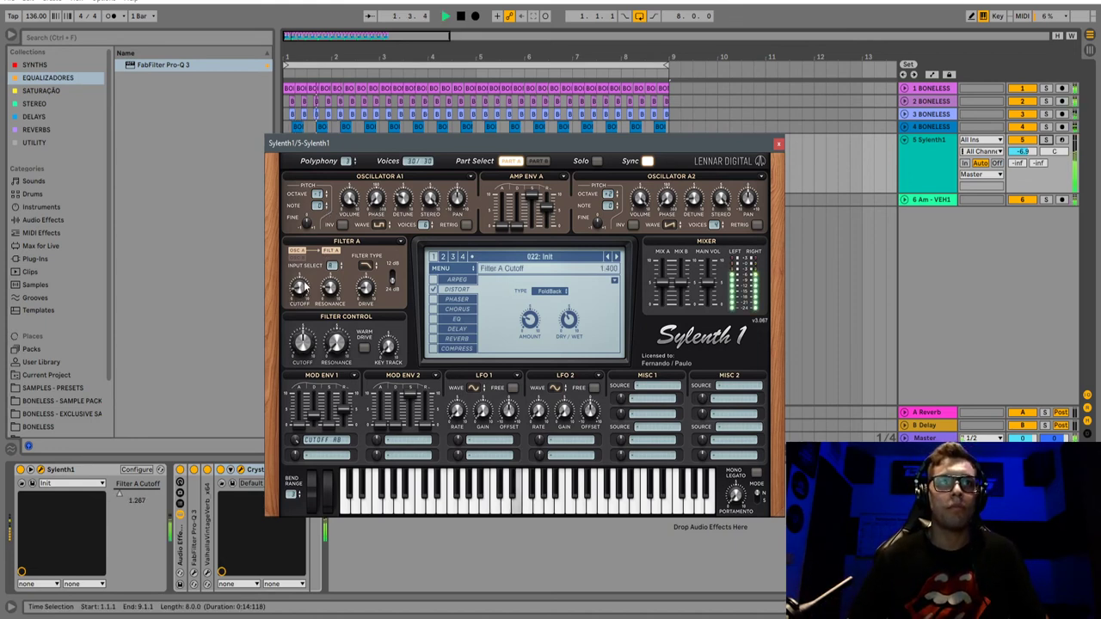
mouse_move(299, 291)
mouse_down()
mouse_move(311, 281)
mouse_move(313, 215)
mouse_move(308, 291)
mouse_up()
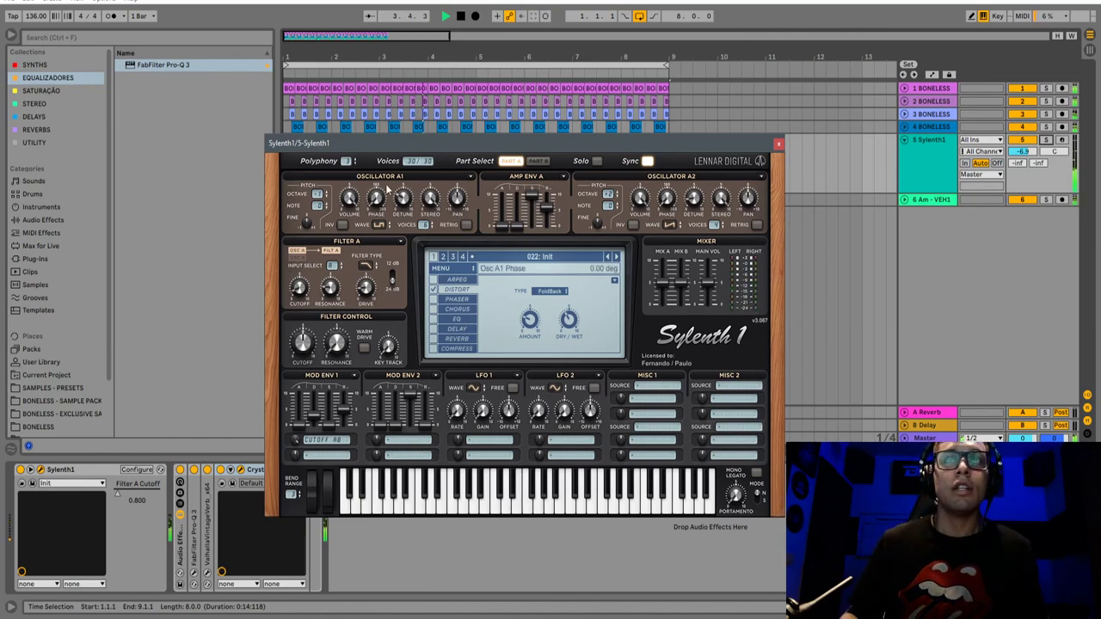
Close the Sylenth1 and Crystallizer windows and stop playback
drag(601, 145, 663, 189)
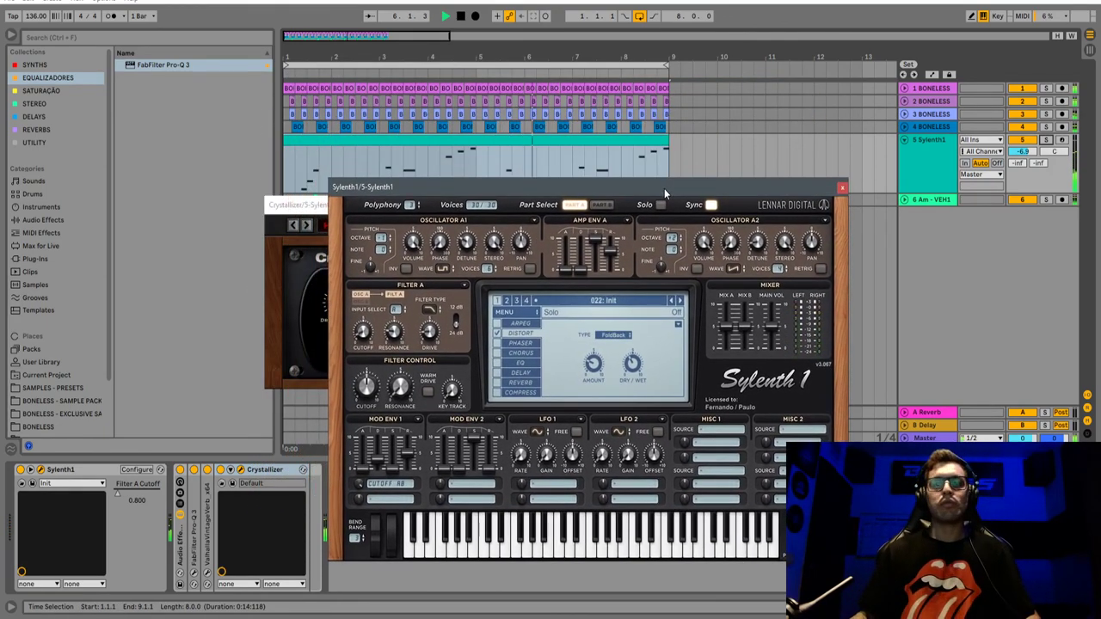
click(842, 187)
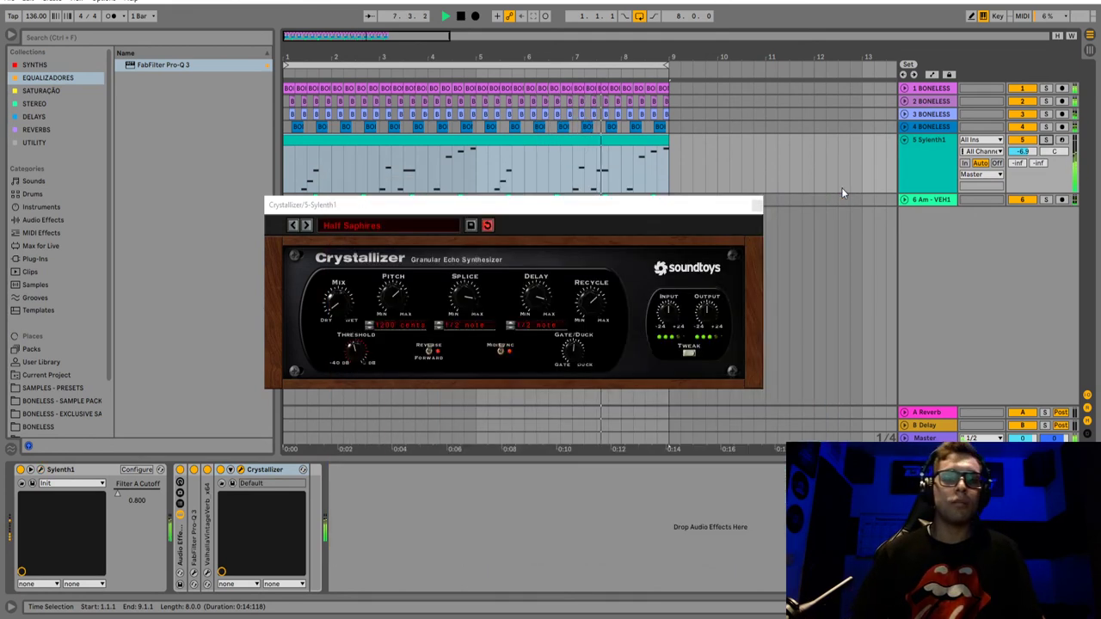
click(756, 207)
key(space)
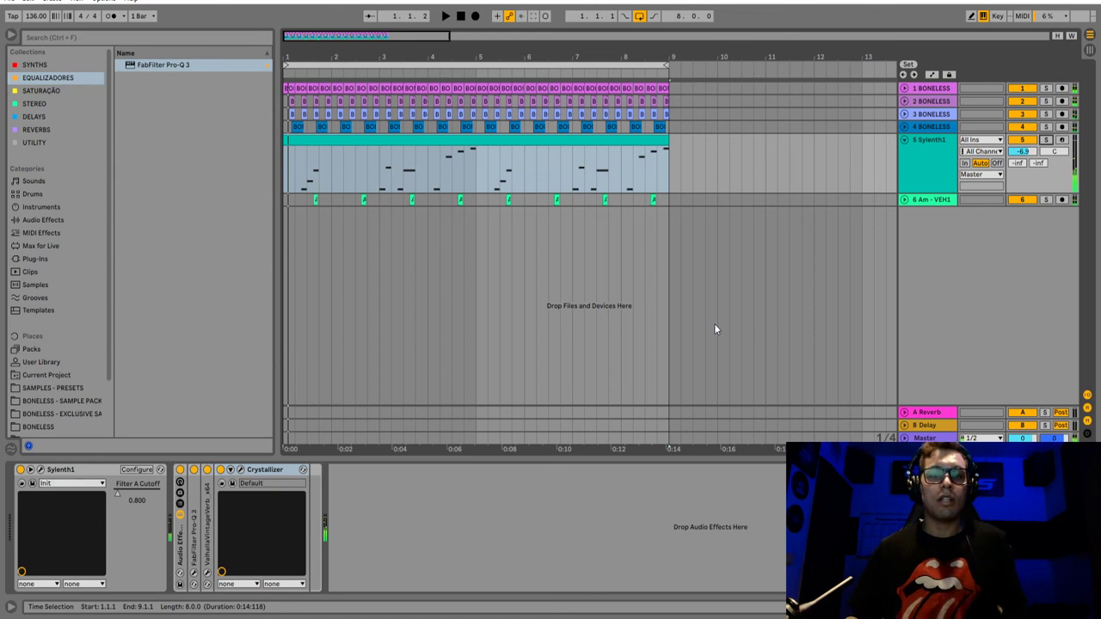